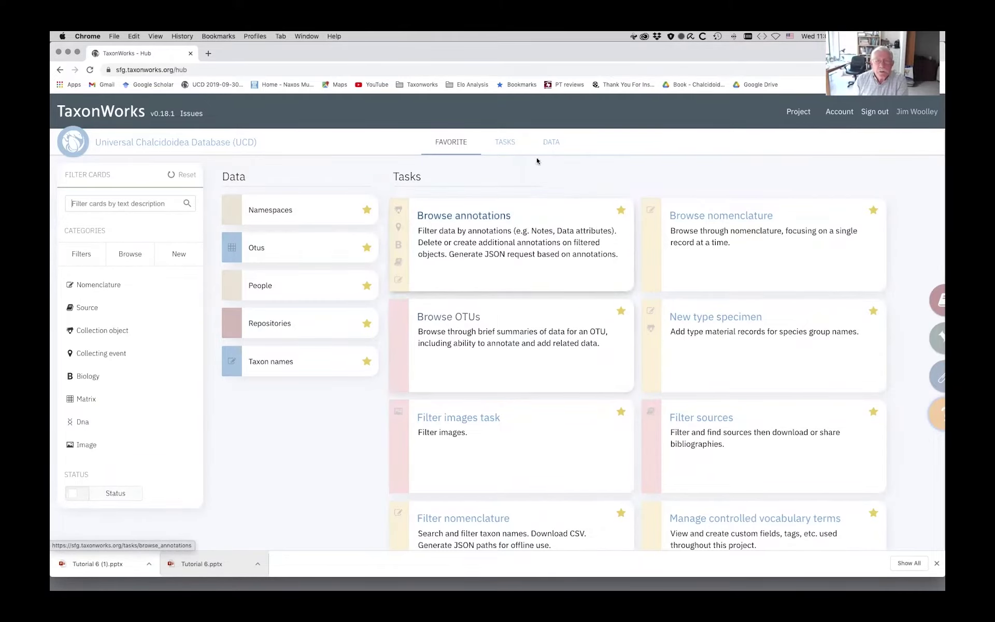
Filter the hub's data cards by the text "image" and open the Images data page.
left_click(551, 141)
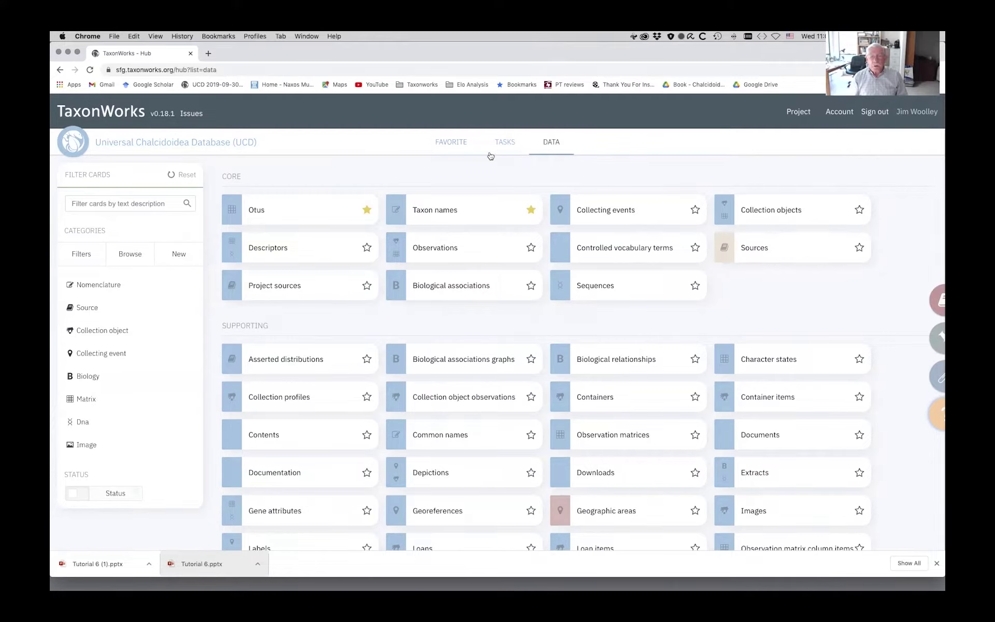
left_click(83, 447)
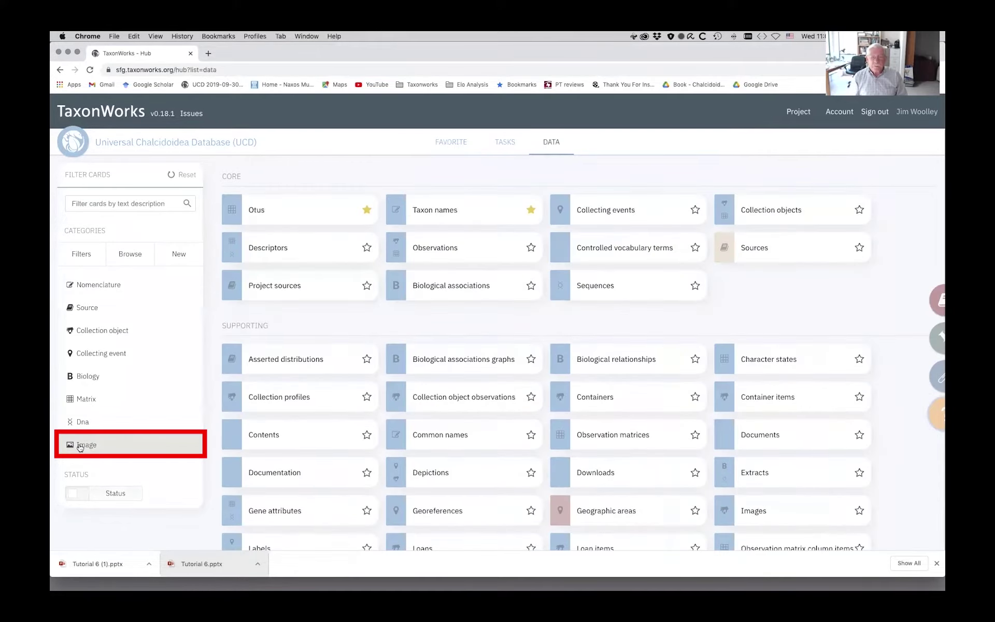
left_click(78, 448)
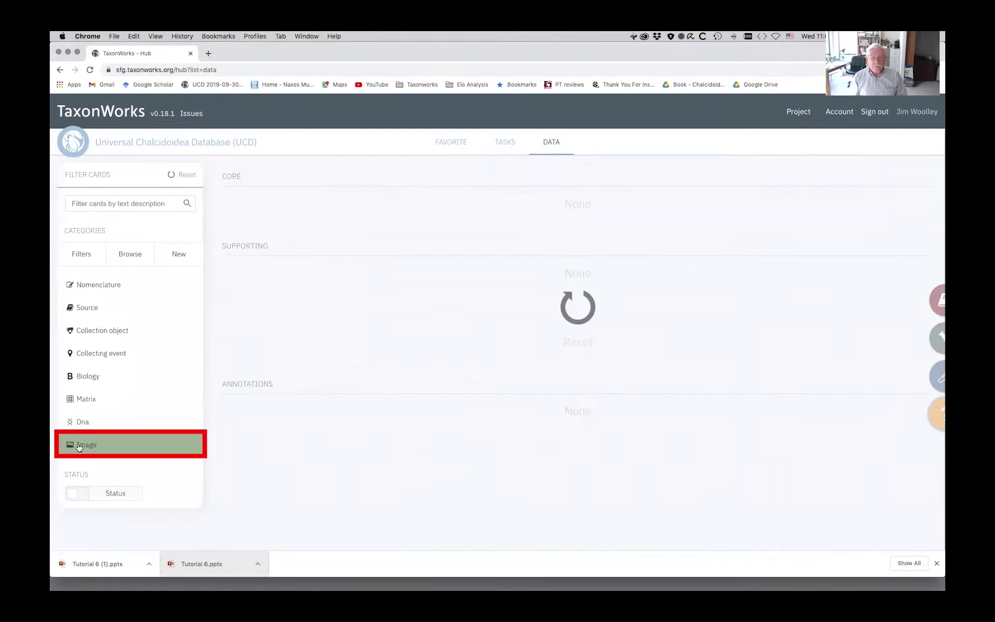
left_click(106, 203)
type("image")
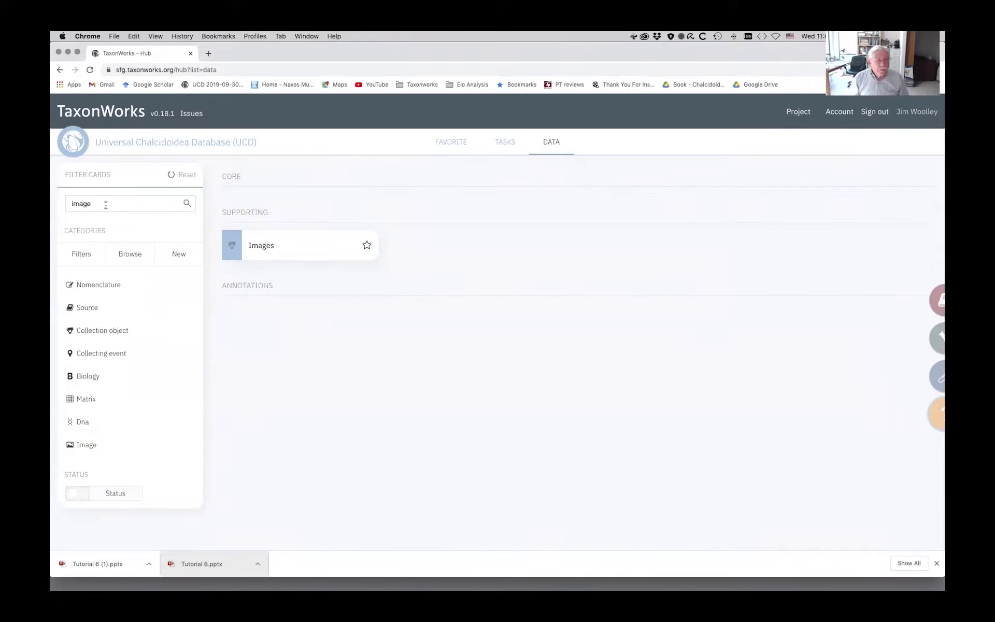
left_click(259, 247)
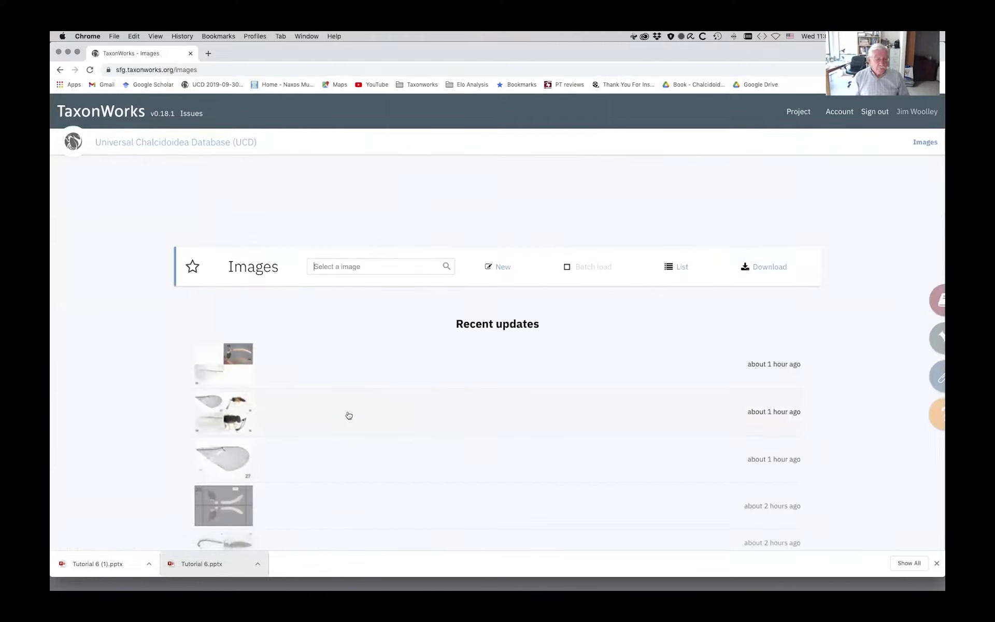
Review the recently updated images, view the record of the figure 26 image with its depictions and citations, and return to the hub.
scroll(349, 415, "down", 3)
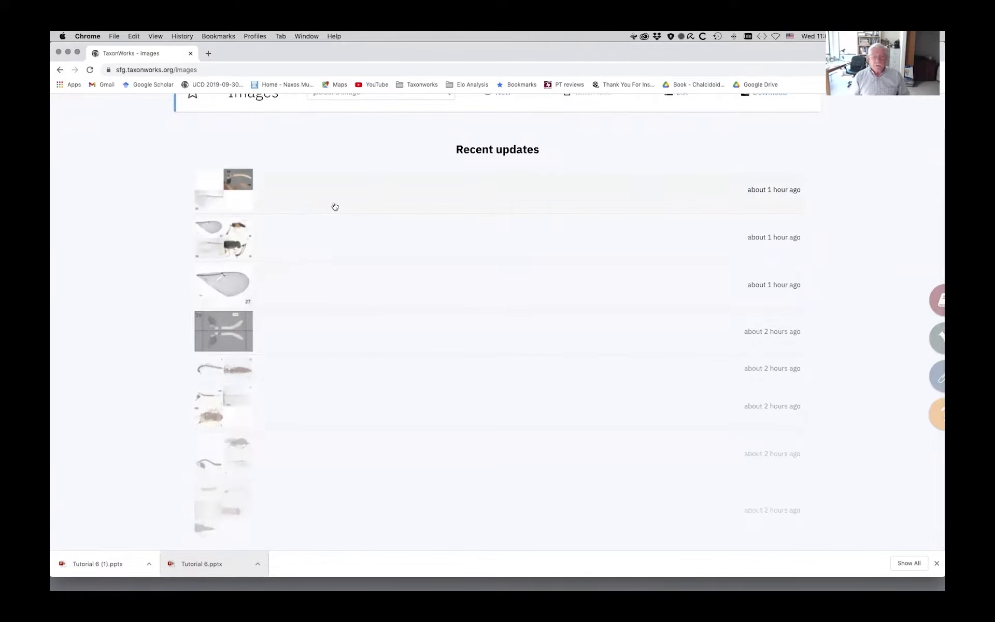
scroll(335, 206, "up", 3)
scroll(335, 206, "down", 3)
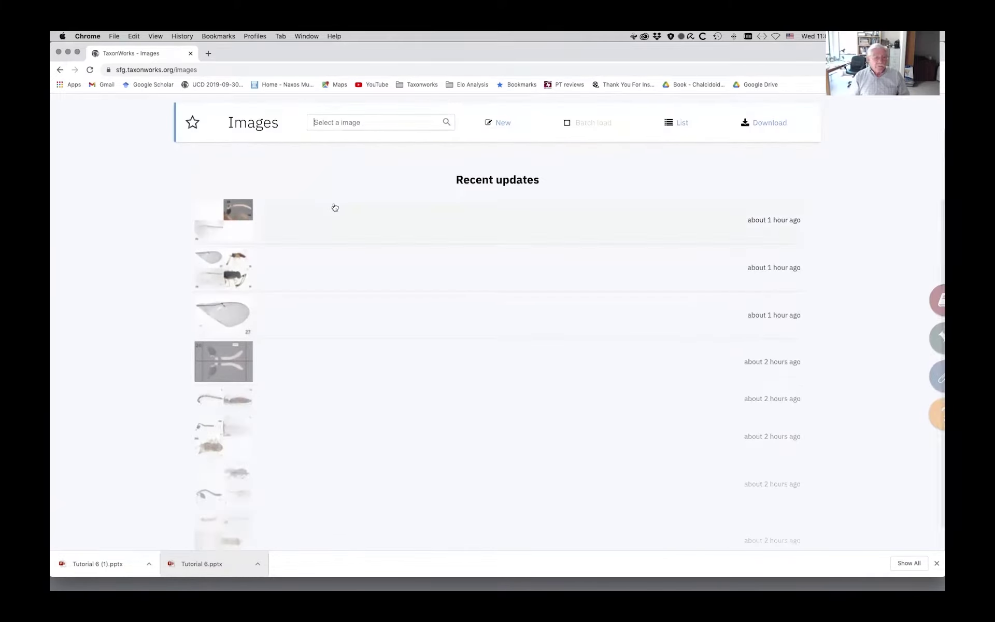
left_click(241, 366)
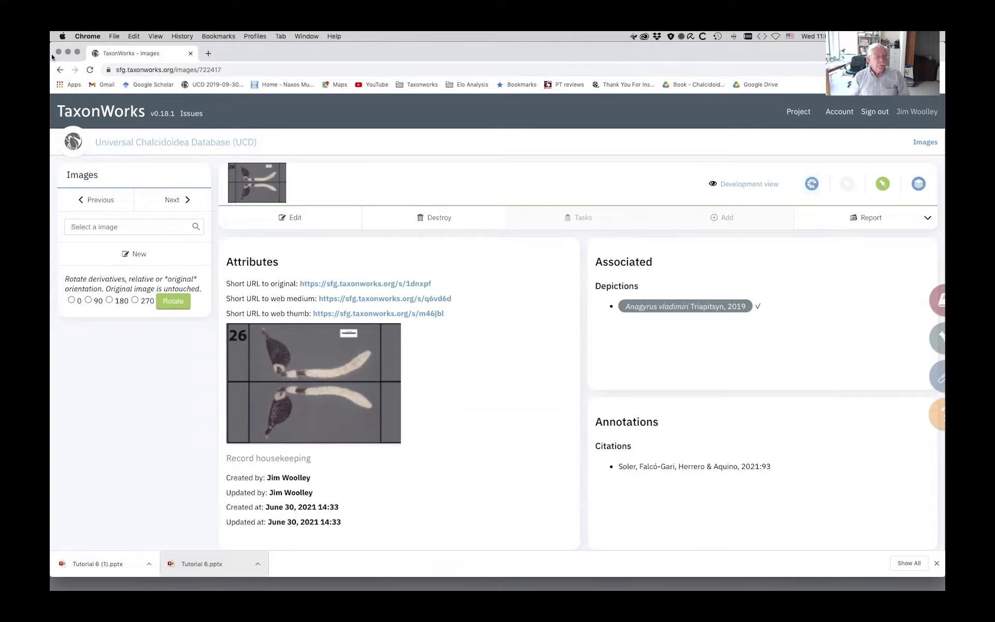
left_click(59, 70)
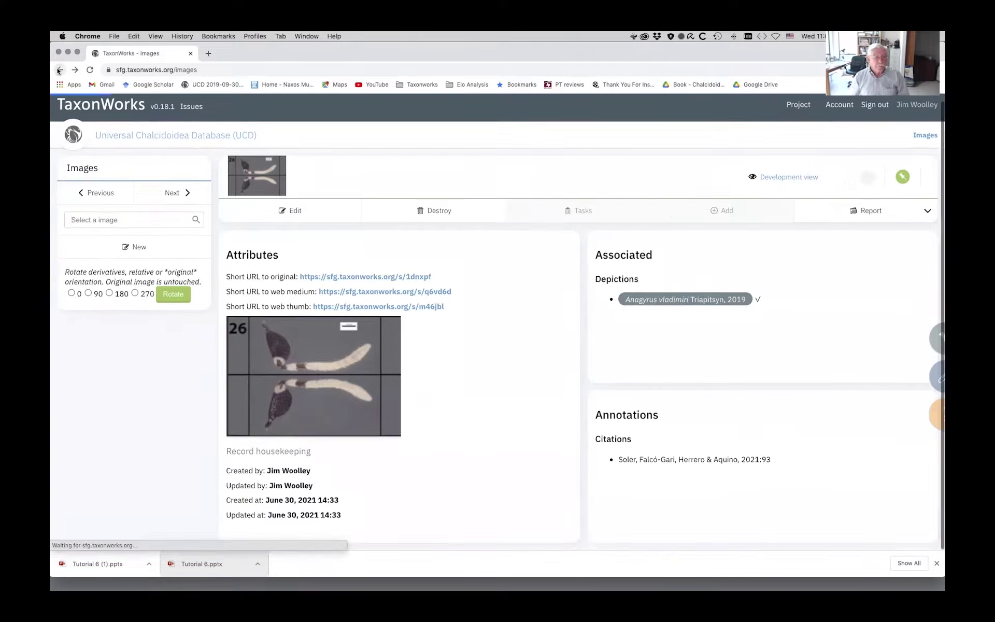
left_click(60, 71)
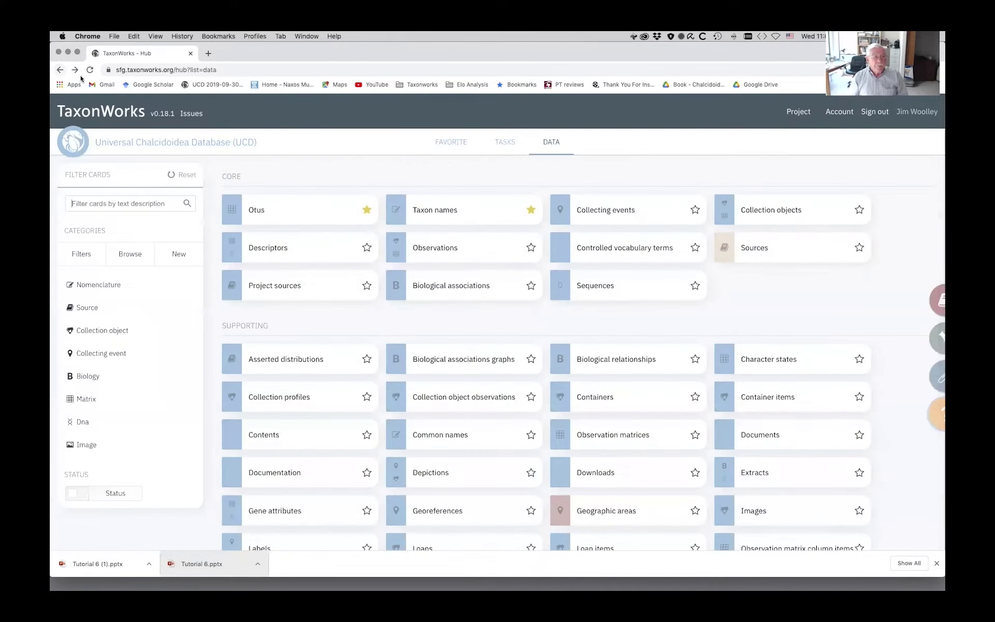
List the hub tasks in the Image category and return to the favourites.
left_click(504, 141)
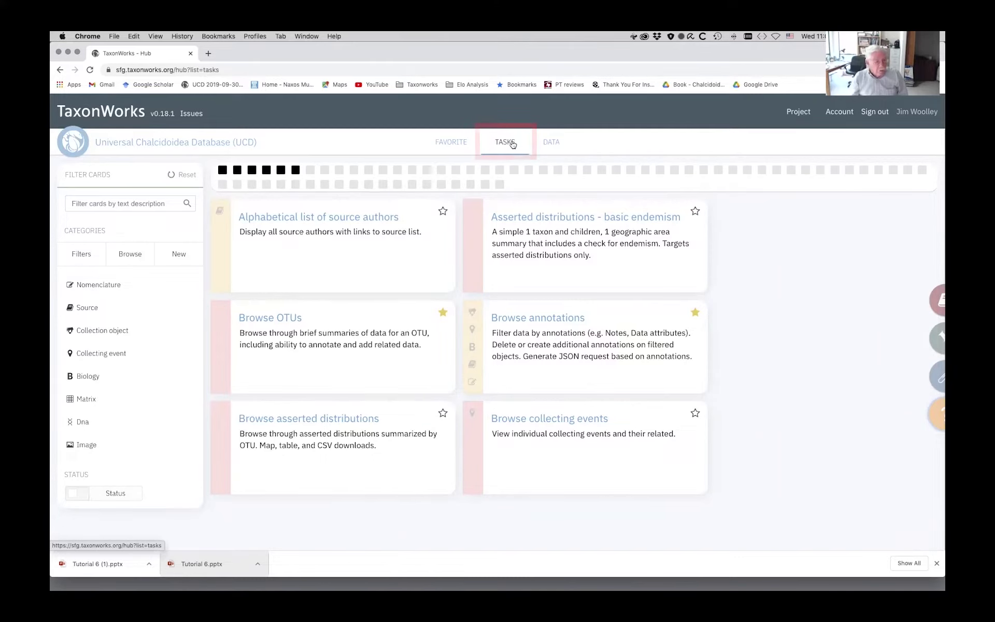
left_click(97, 445)
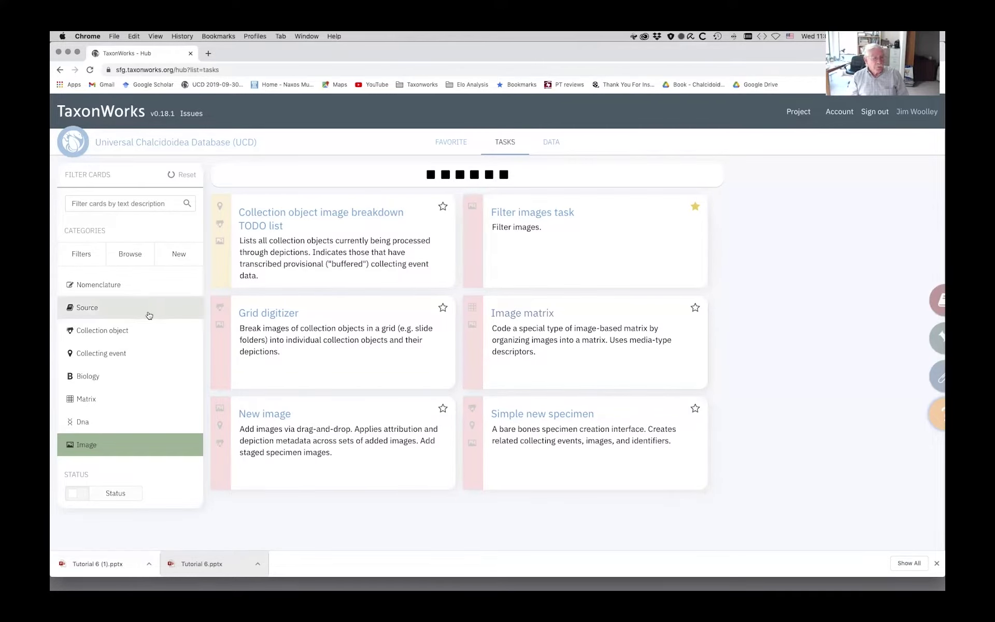
left_click(154, 152)
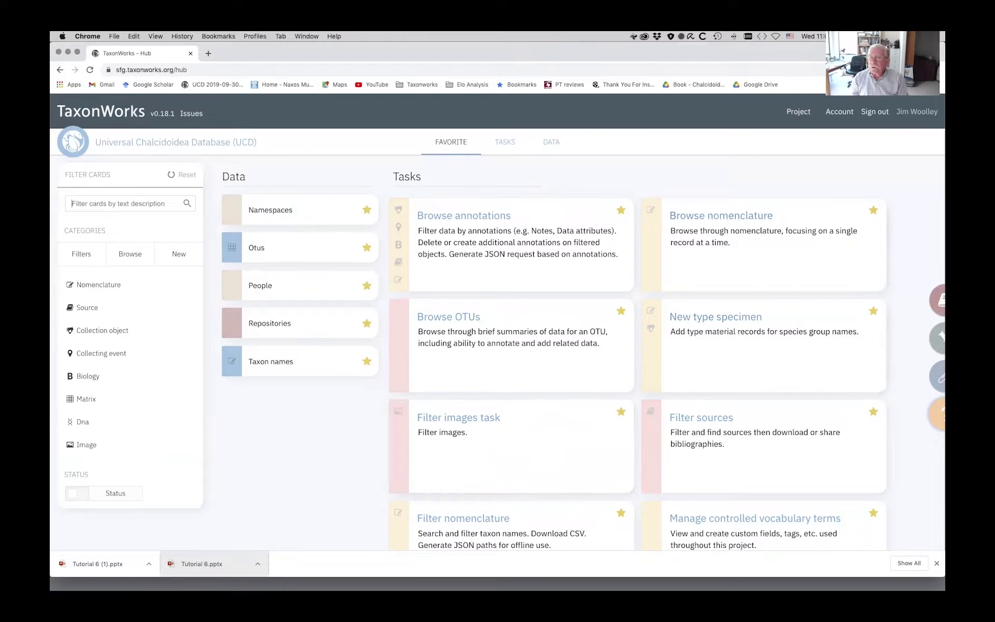
Look over the items kept on the pinboard and close it.
left_click(938, 340)
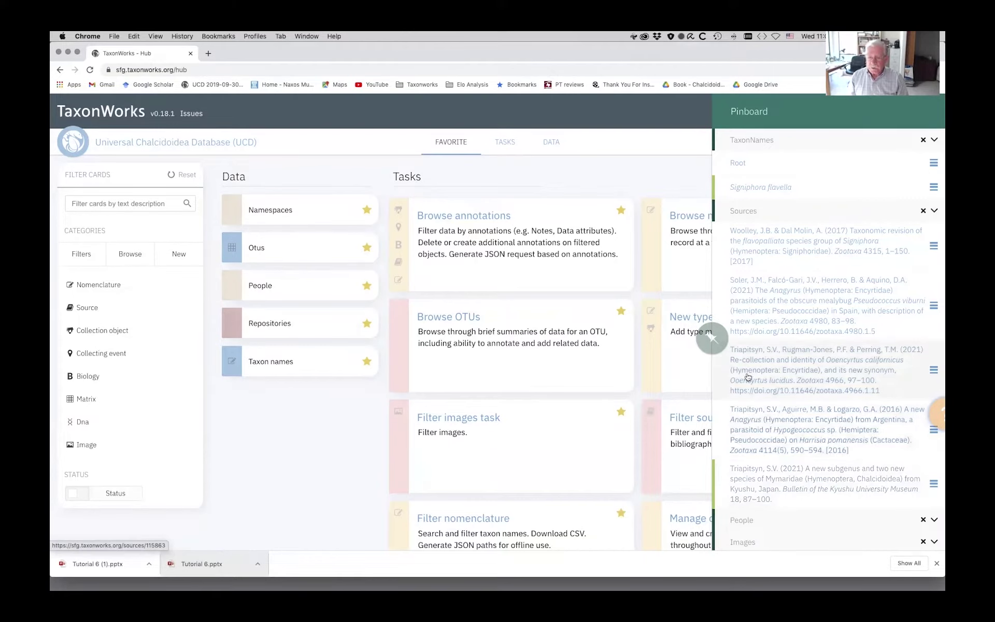
left_click(712, 341)
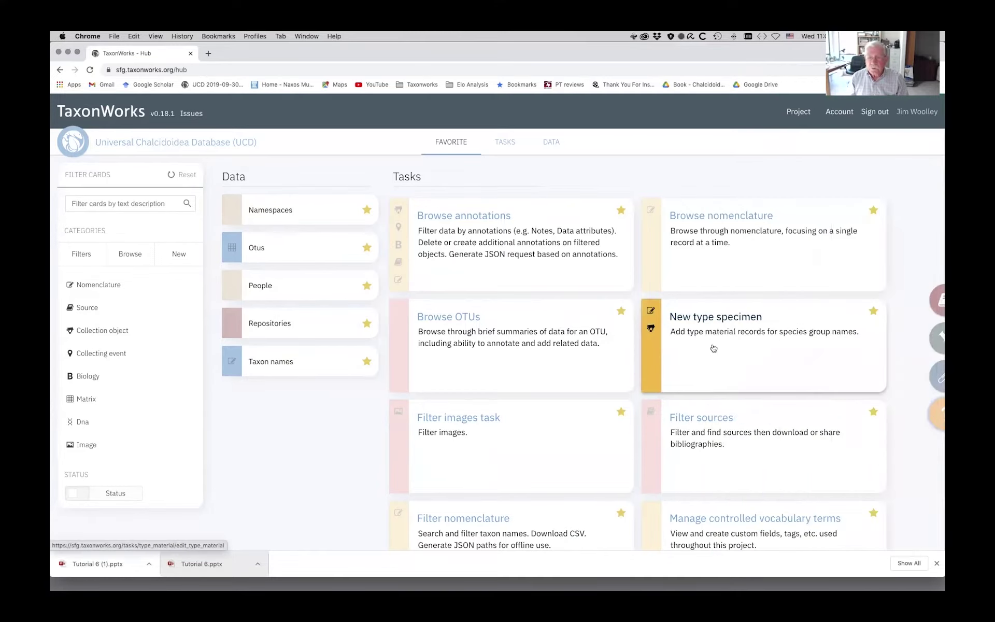
Use the Browse nomenclature task to find "yamagishii" and open the species Omyomymar (Kyushumymar) yamagishii.
left_click(715, 217)
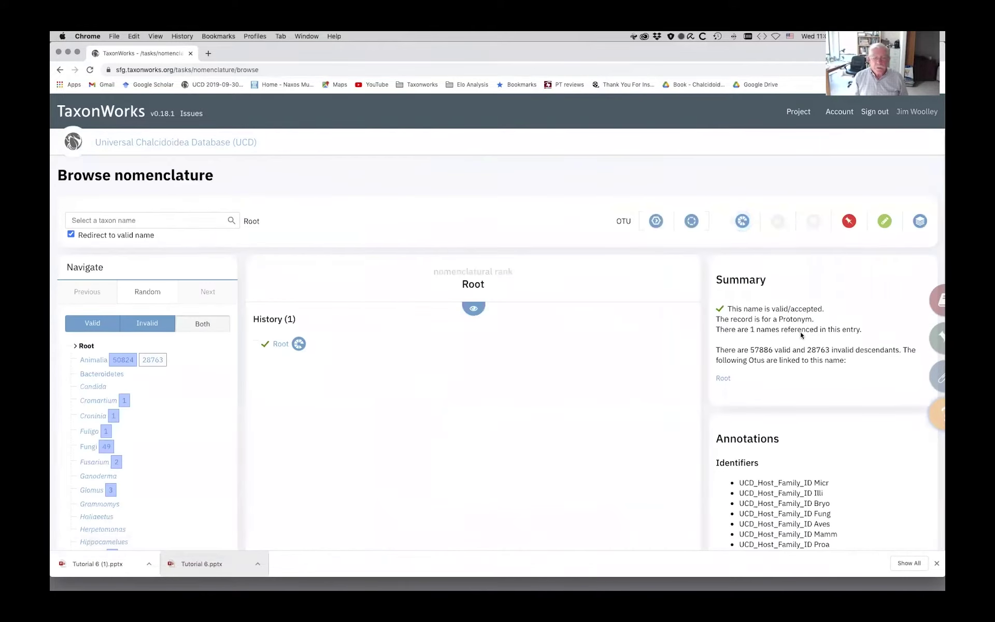
left_click(122, 221)
type("ya")
type("m")
key("BackSpace")
type("amagishii")
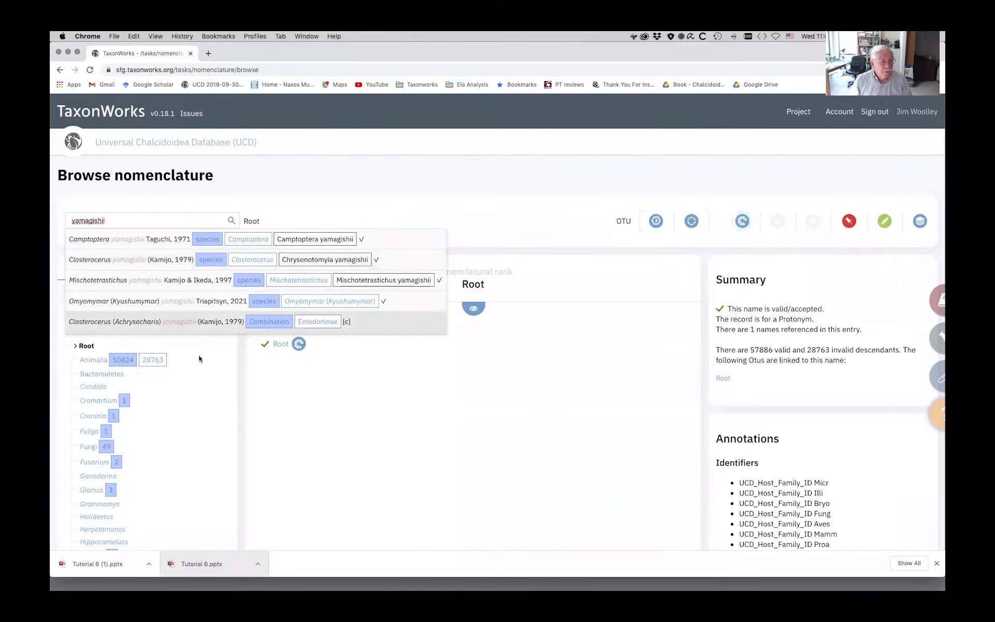
left_click(128, 304)
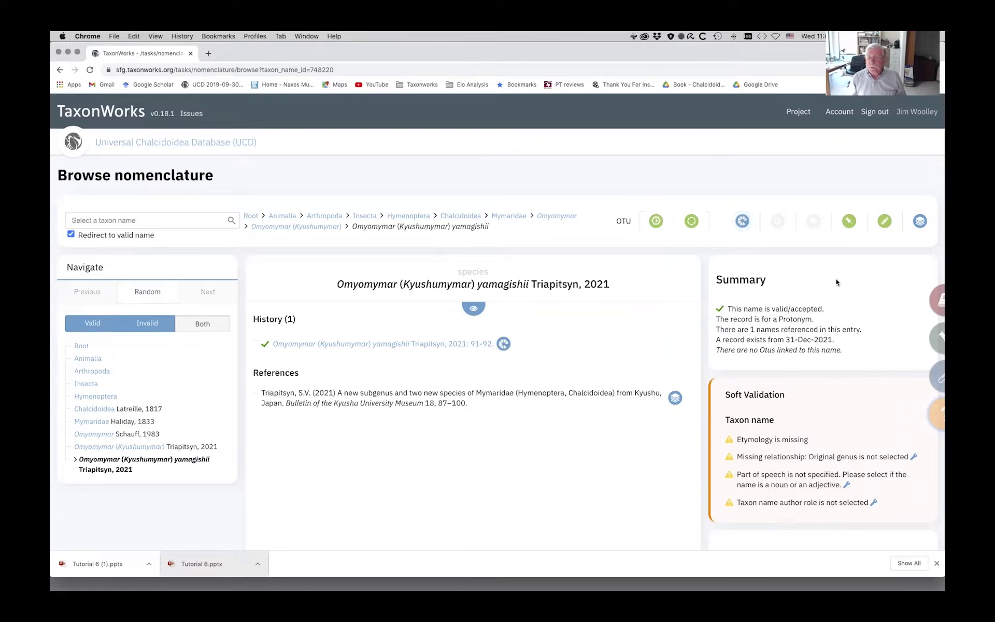
Edit the taxon name and open the type specimen record for the holotype of Omyomymar (Kyushumymar) yamagishii.
left_click(883, 222)
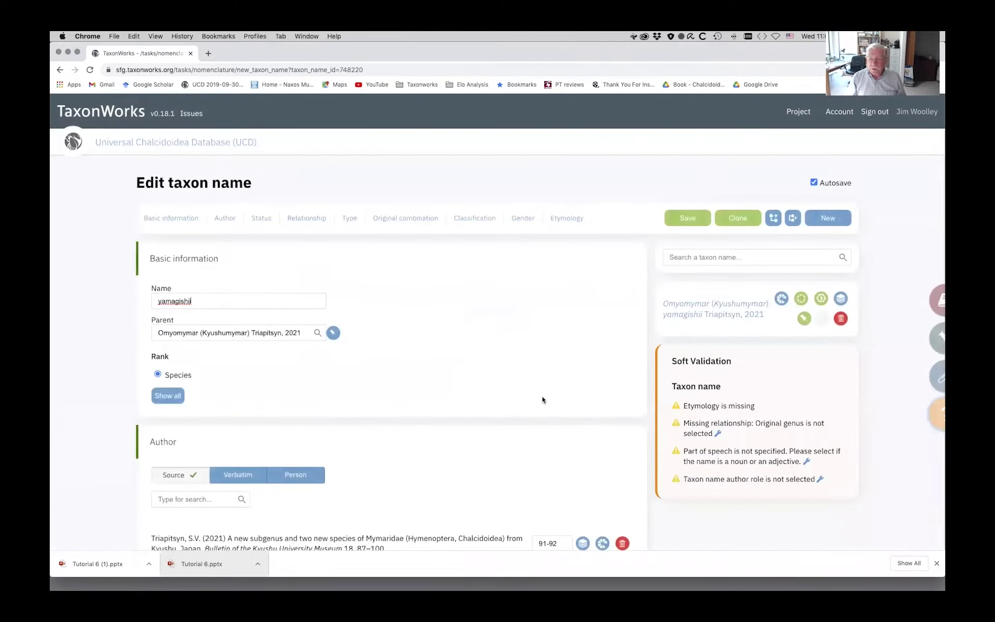
scroll(541, 399, "down", 5)
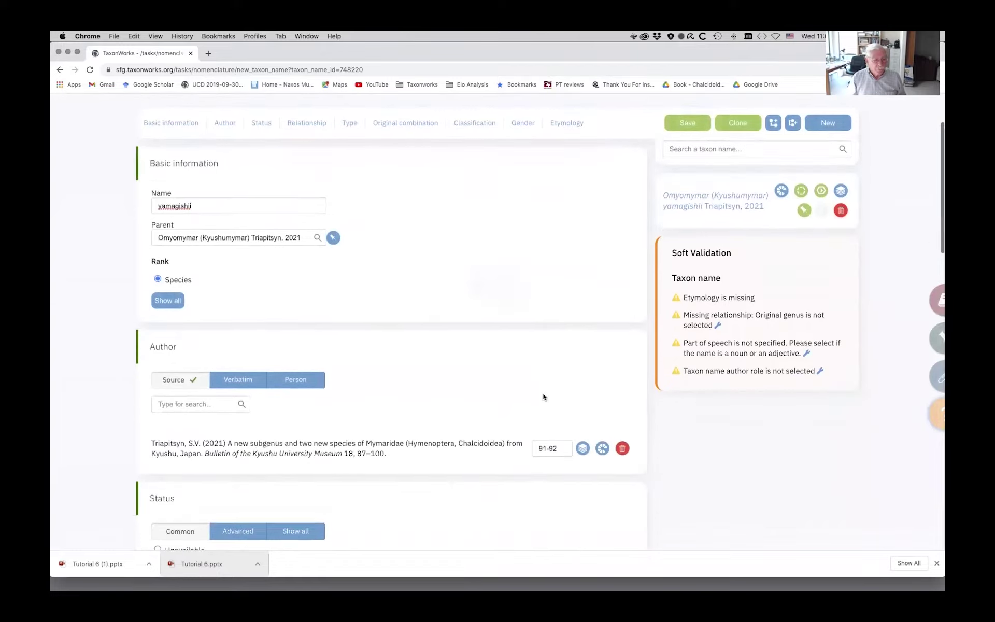
scroll(543, 397, "down", 8)
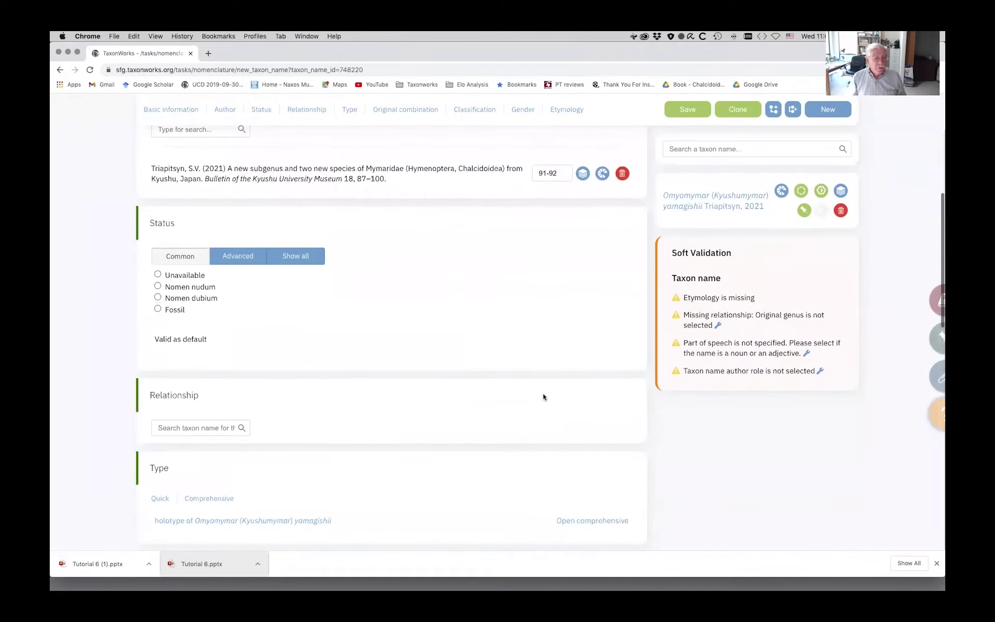
scroll(544, 396, "down", 1)
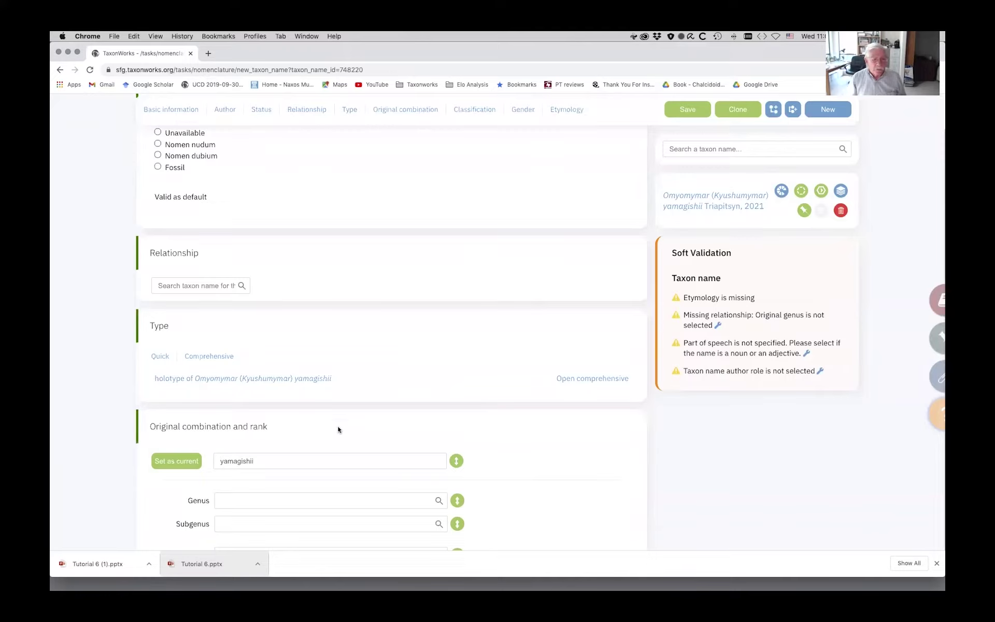
left_click(234, 380)
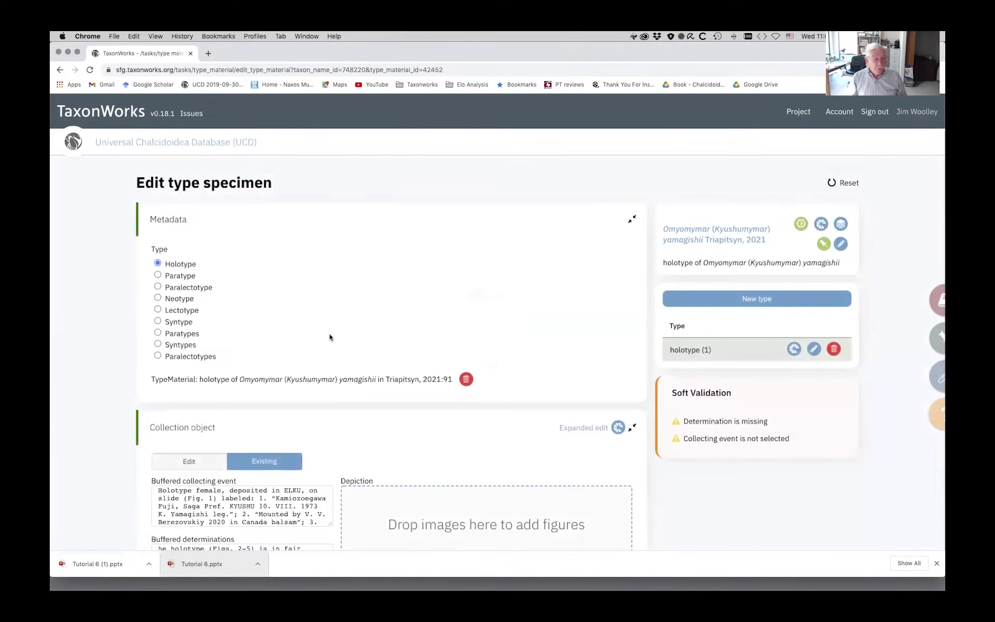
Add the holotype slide image (figure 1) as a depiction of the collection object.
scroll(328, 336, "down", 5)
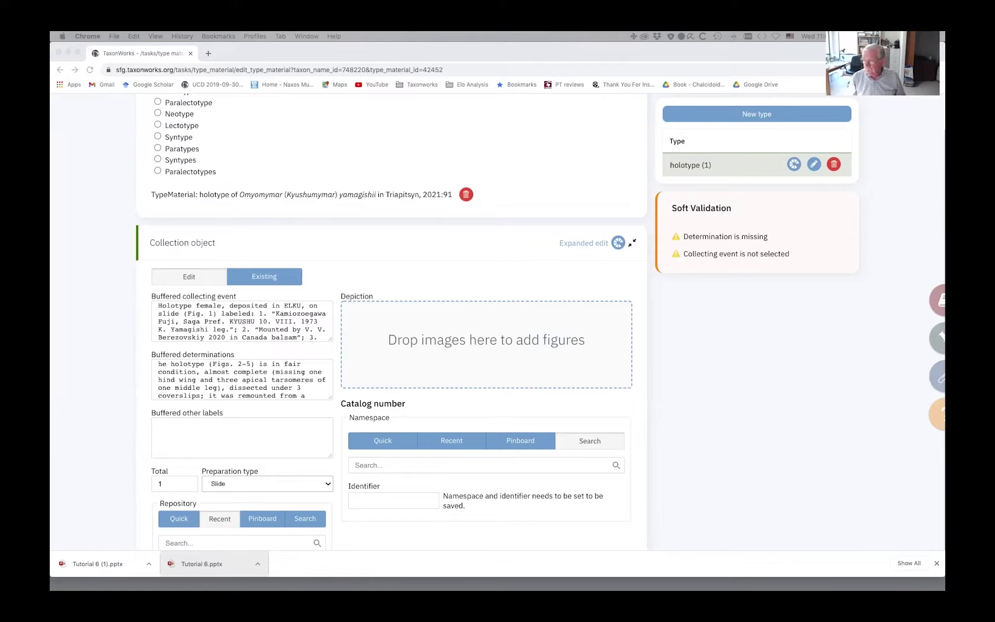
left_click_drag(921, 383, 581, 369)
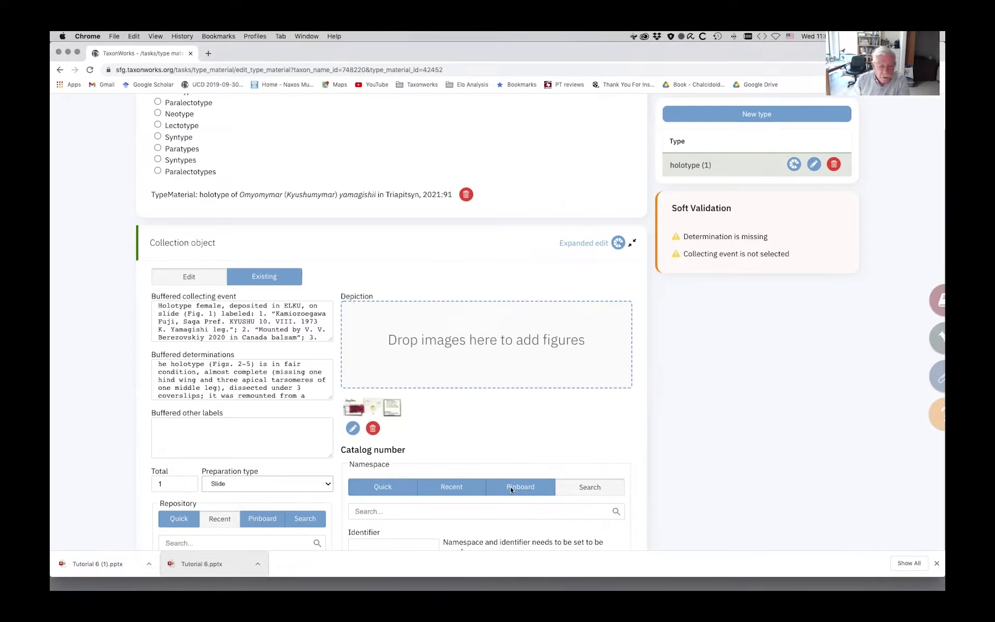
Mark the slide image as metadata and save its caption as "Figs. 1-3. Omyomymar (Kyushumymar) yamagishii sp. nov. female (holotype). 1: Slide;".
scroll(489, 457, "down", 3)
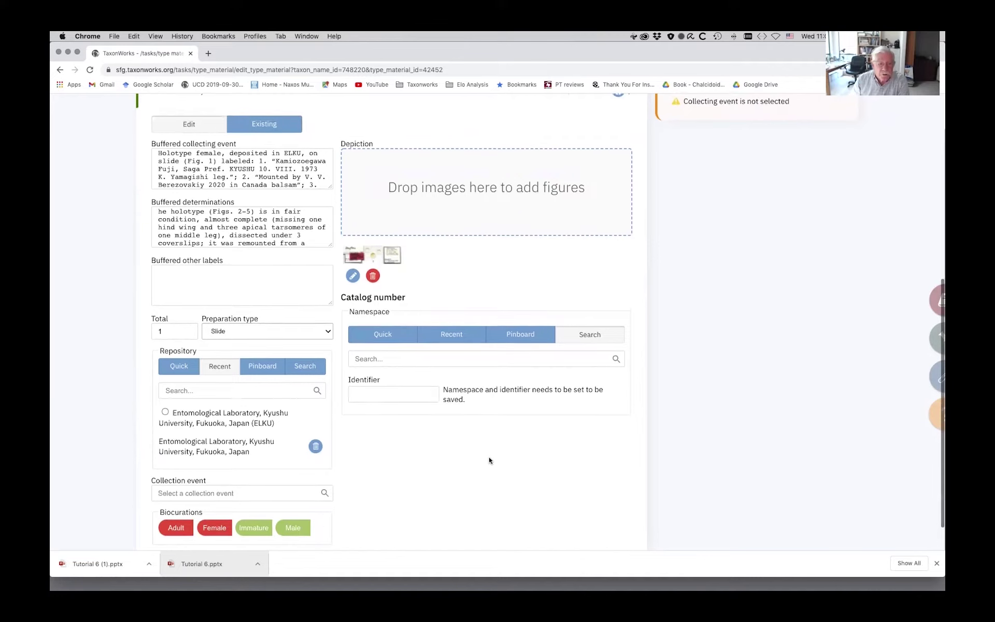
left_click(352, 277)
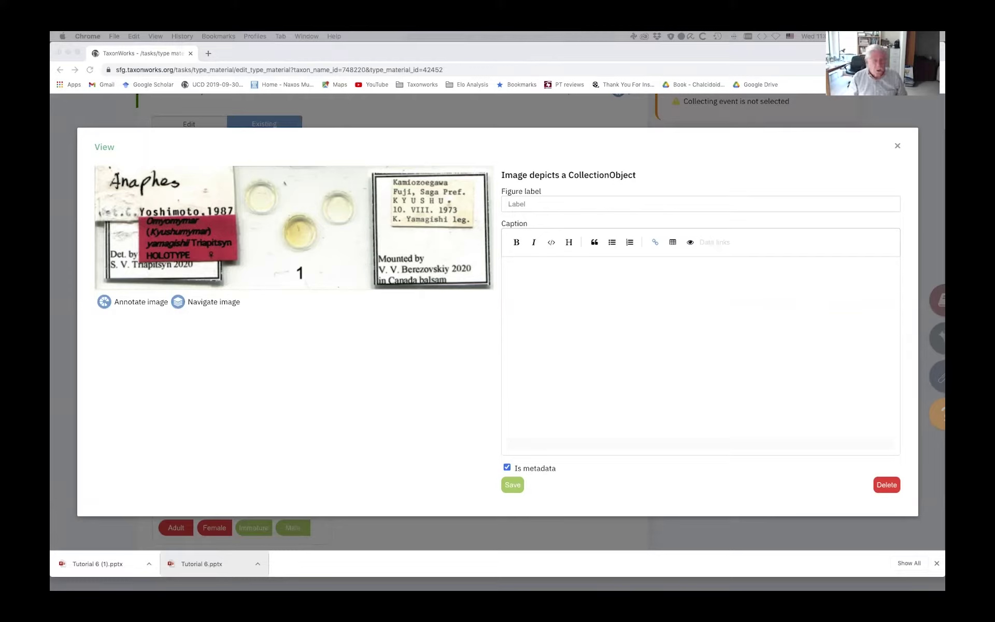
left_click(524, 268)
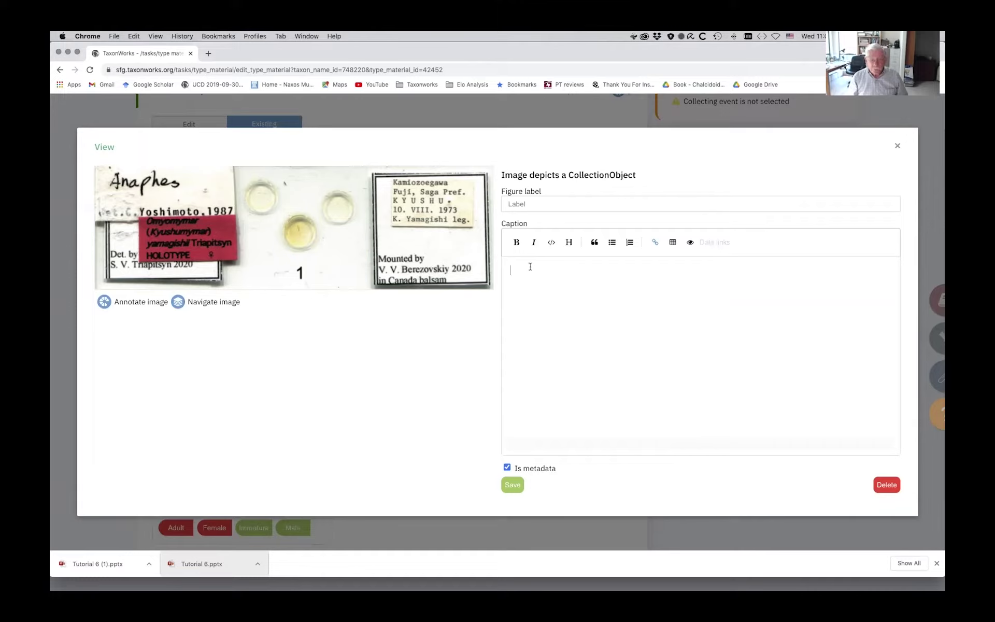
type("Figs. 1-3: Omyomymar (Kyushumymar) yamagishii sp. nov. female (holotype). 1: Slide;")
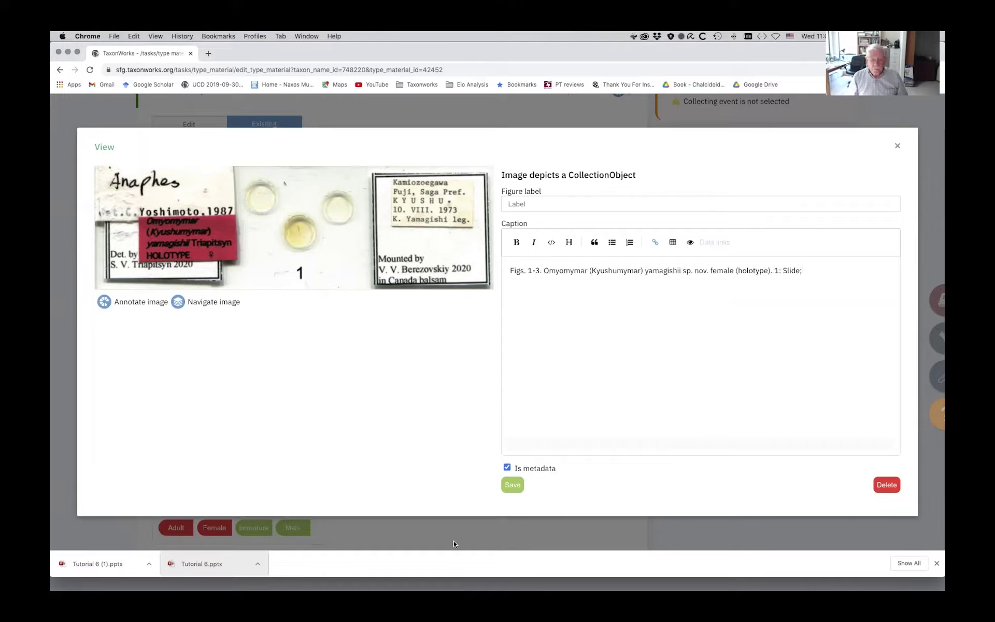
left_click(513, 488)
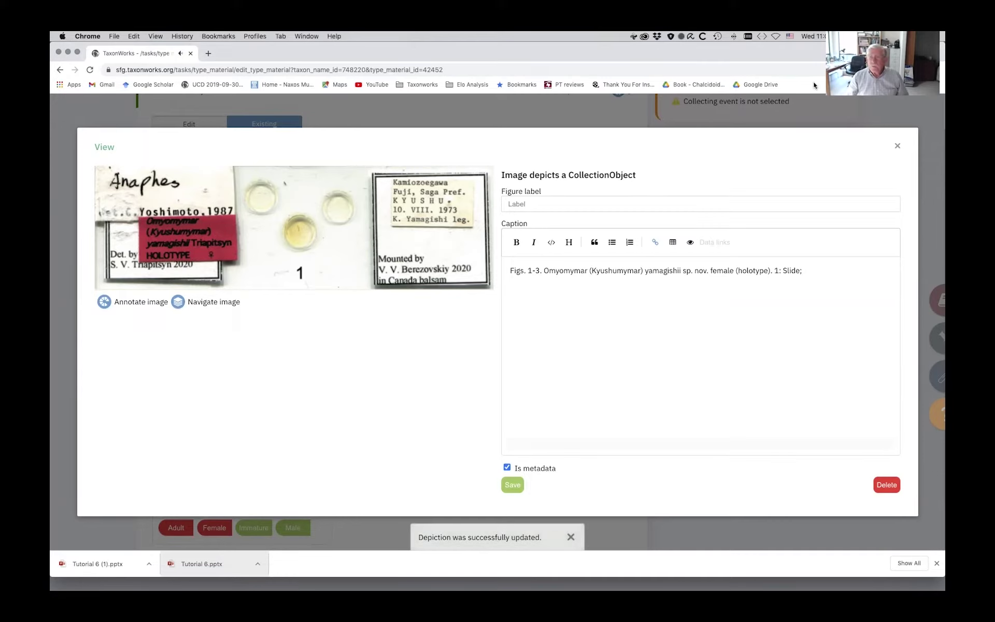
left_click(897, 147)
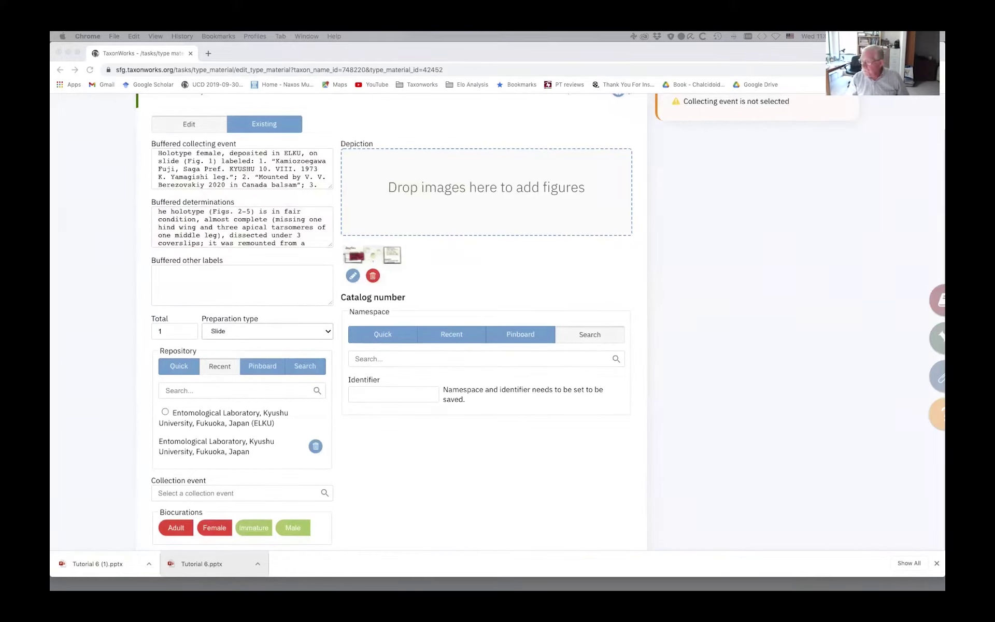
Add the figures 2-3 image as a depiction, captioned "Figs. 1-3. Omyomymar (Kyushumymar) yamagishii sp. nov. female (holotype). 1: Slide; 2: antenna; 3: head and mesosoma.".
left_click_drag(882, 288, 526, 195)
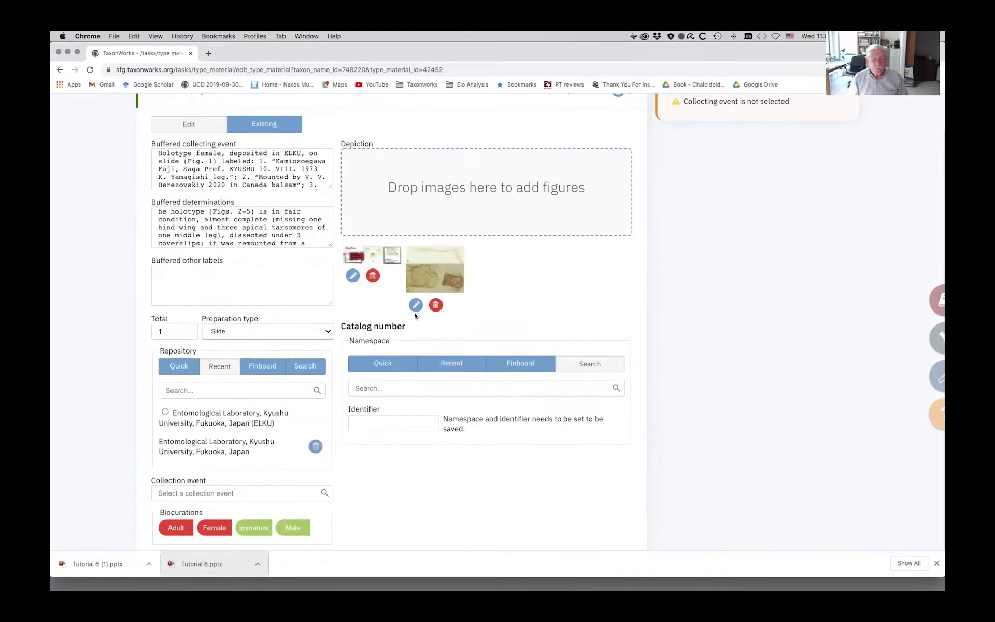
left_click(415, 305)
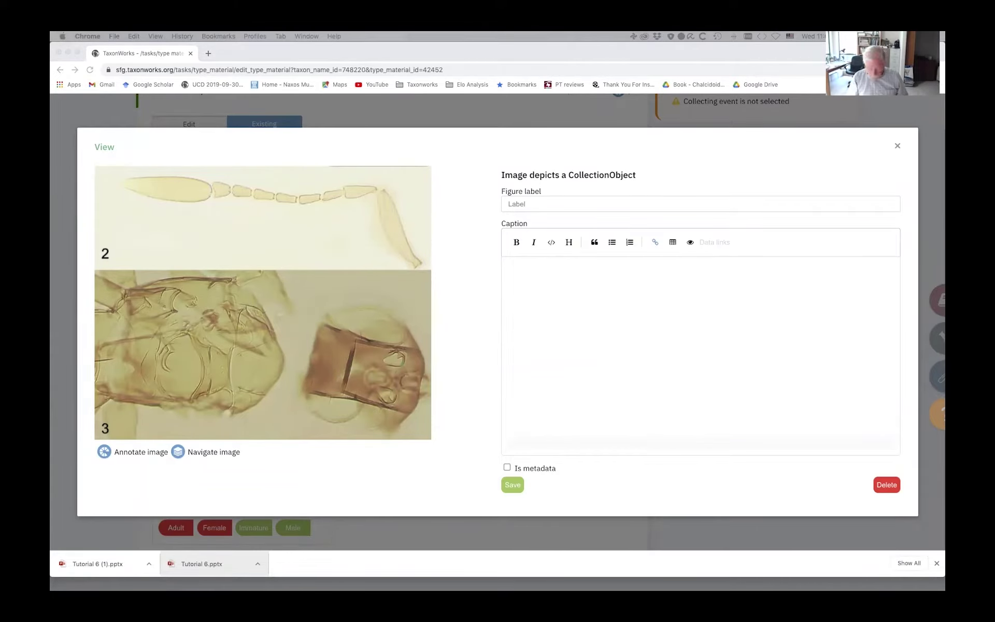
left_click(539, 287)
type("Figs. 1-3. Omyomymar (Kyushumymar) yamagishii sp. nov. female (holotype). 1: Slide; 2: antenna; 3: head and mesosoma.")
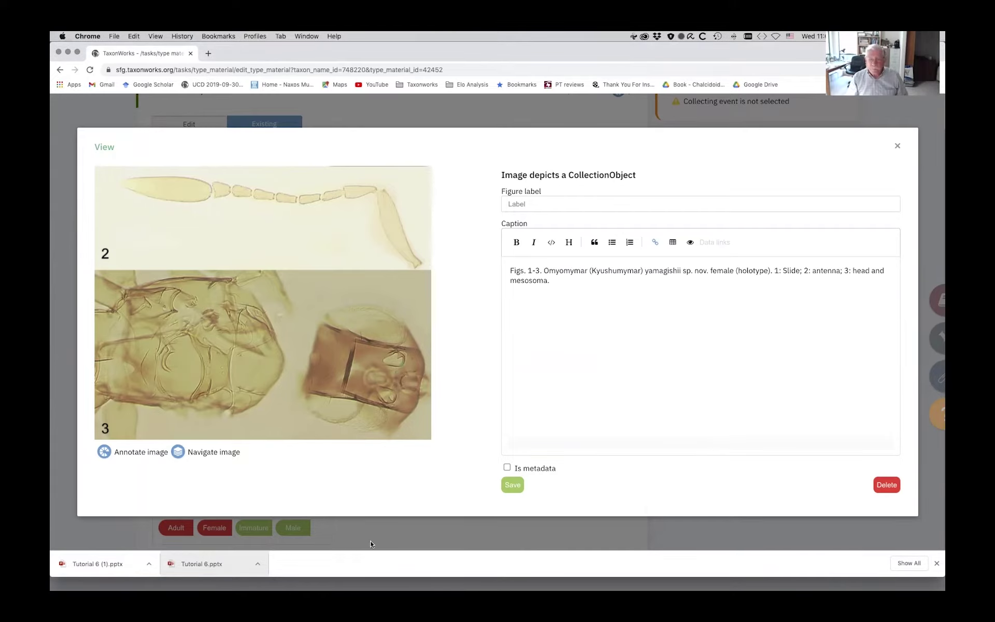
Remove "1: Slide;" from the caption of the figures 2-3 image.
left_click(775, 270)
key("Delete")
key("Delete")
key("Delete")
key("Delete")
key("Delete")
key("Delete")
key("Delete")
key("Delete")
key("Delete")
key("Delete")
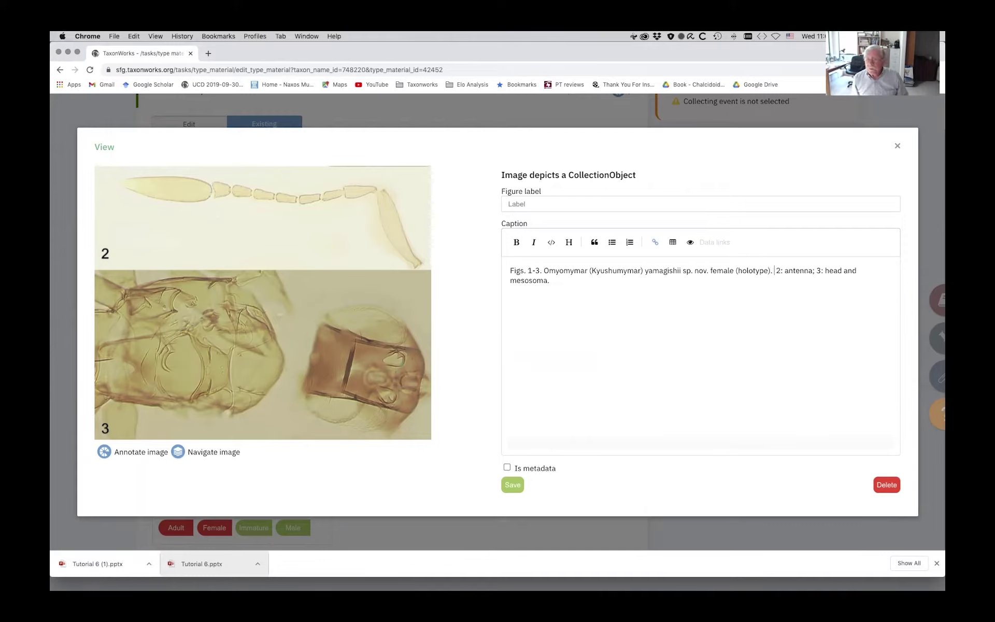
Save the edited caption of the figures 2-3 image and close its depiction.
left_click(504, 490)
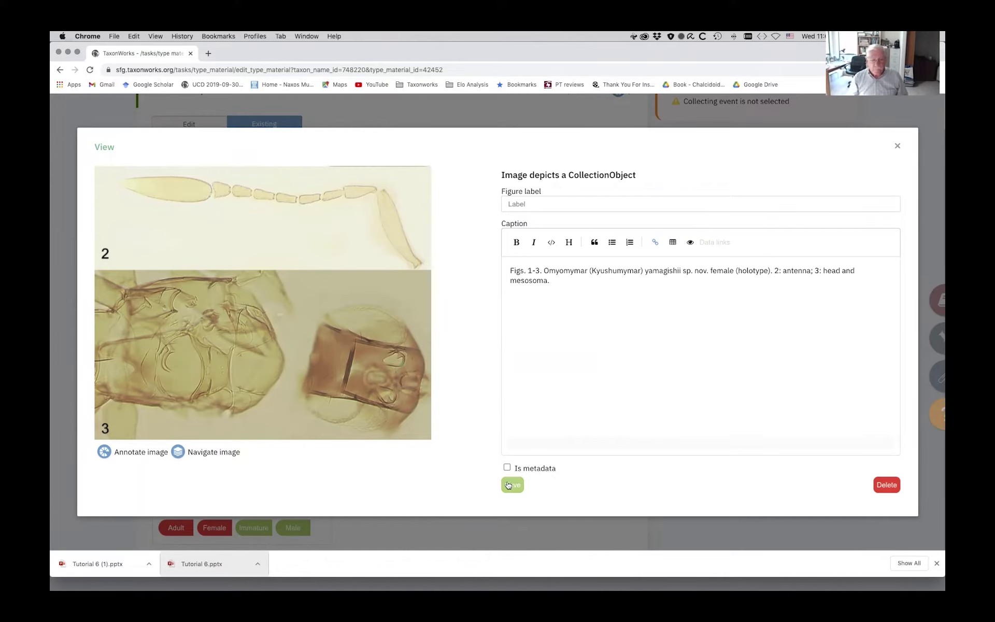
left_click(897, 146)
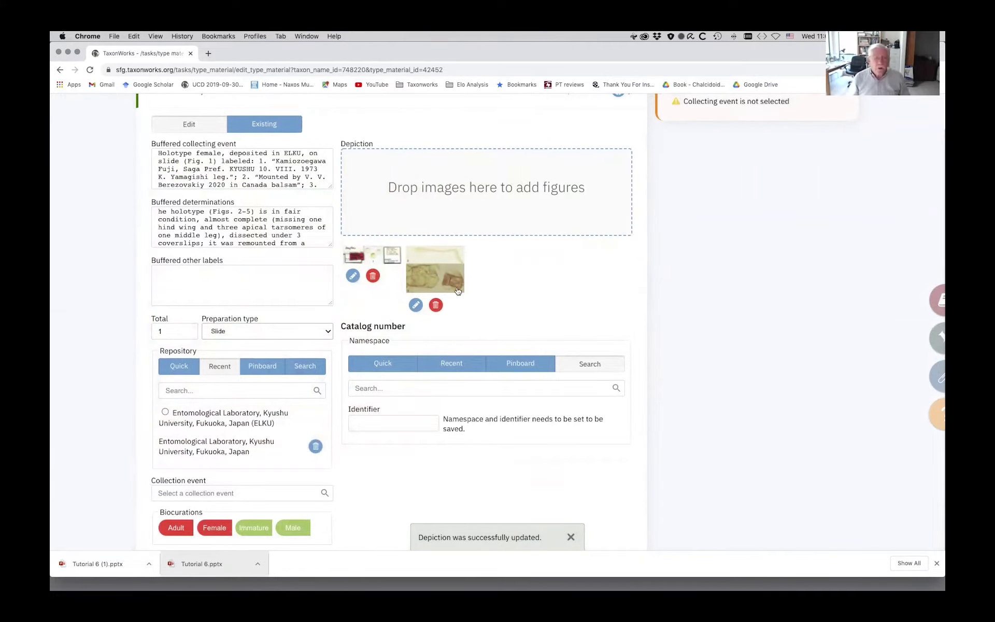
Add a citation to the holotype slide image (figure 1) for the 2021 Kyushu Mymaridae paper, page 90.
left_click(353, 276)
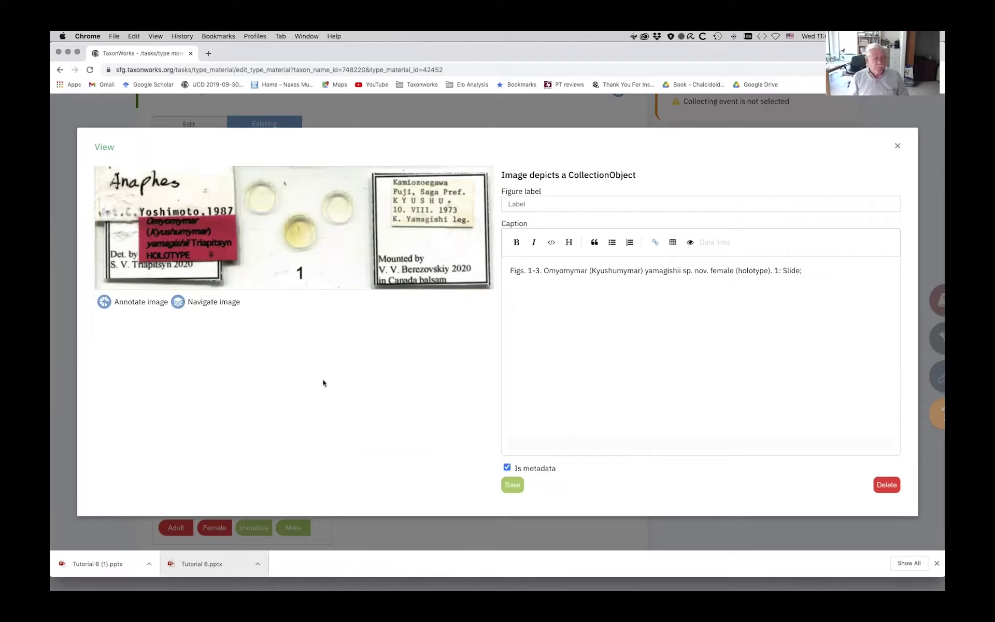
left_click(105, 302)
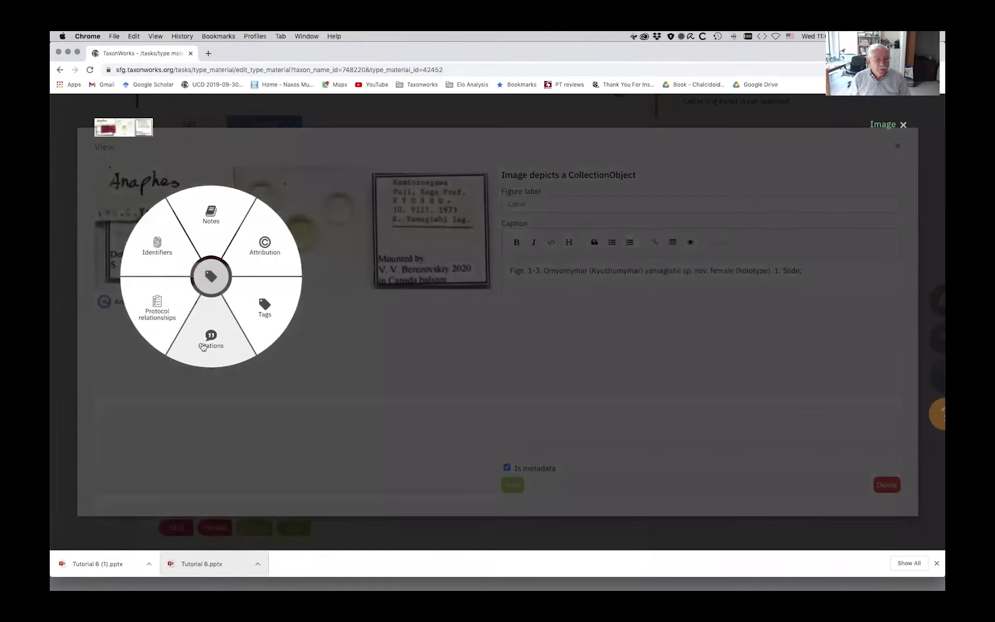
left_click(204, 345)
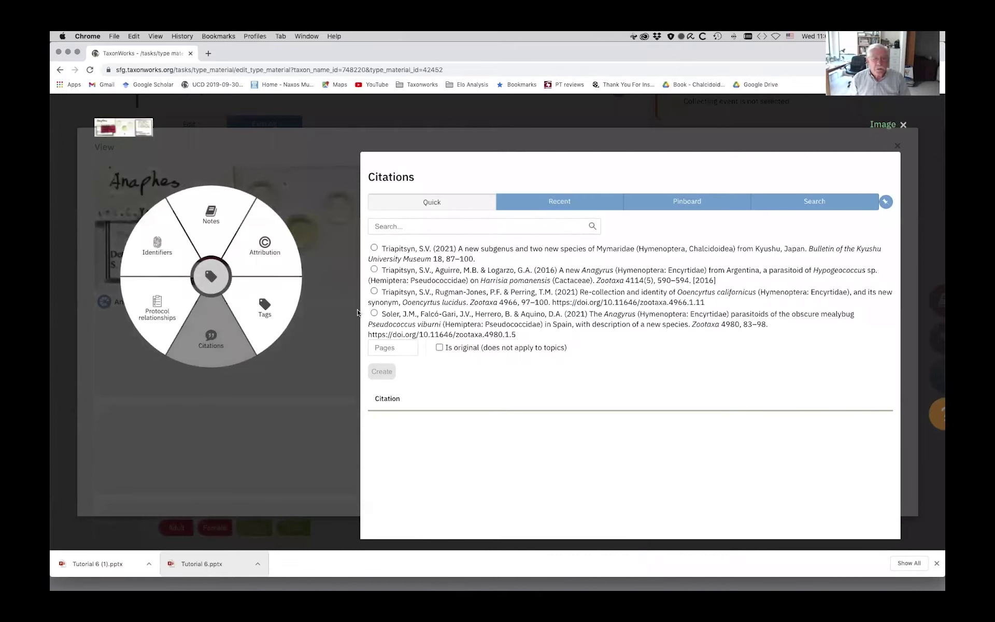
left_click(375, 248)
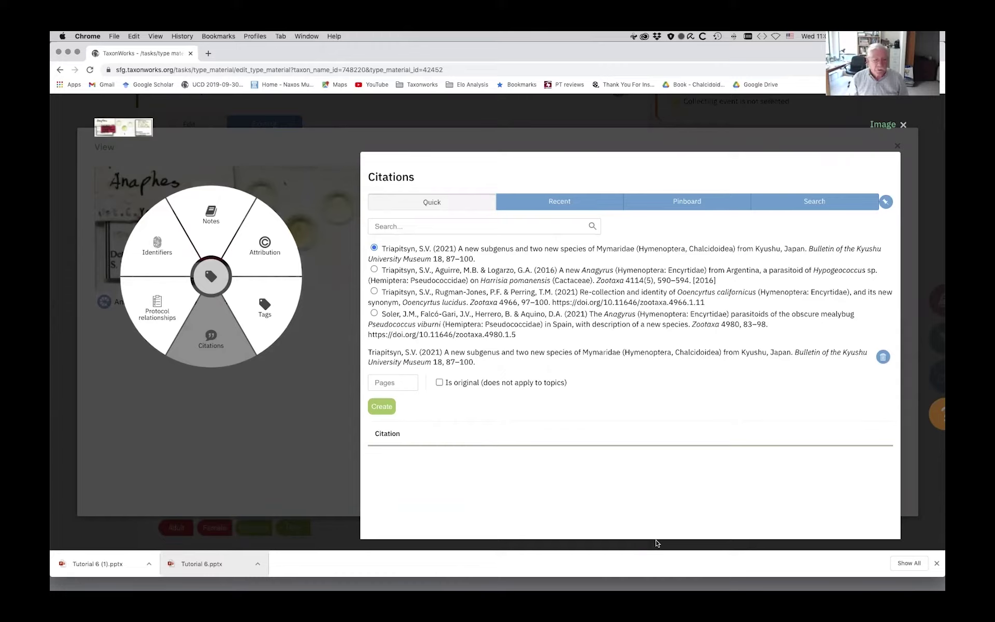
left_click(397, 384)
type("90")
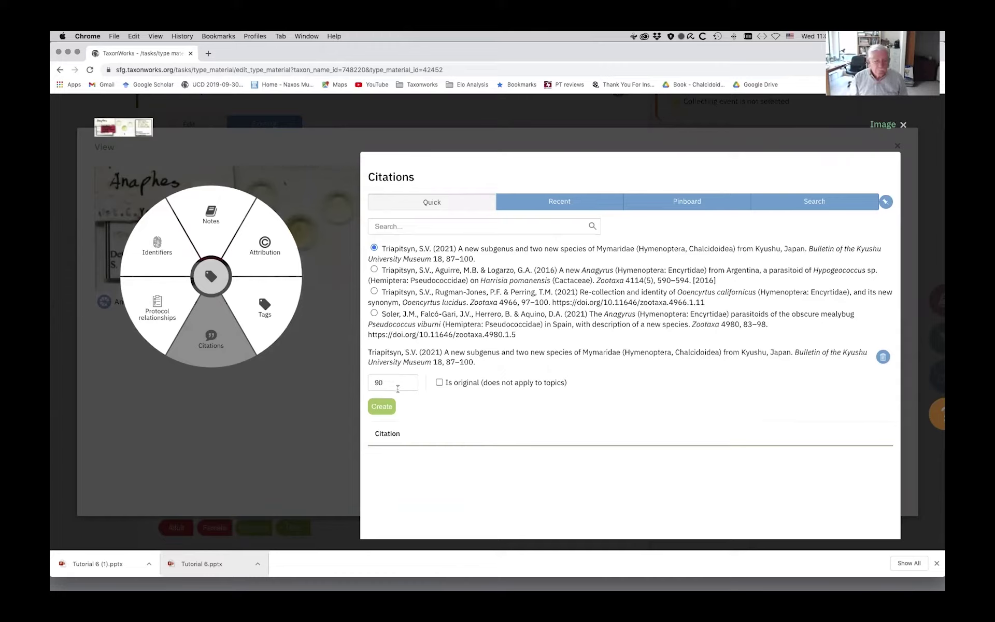
left_click(381, 407)
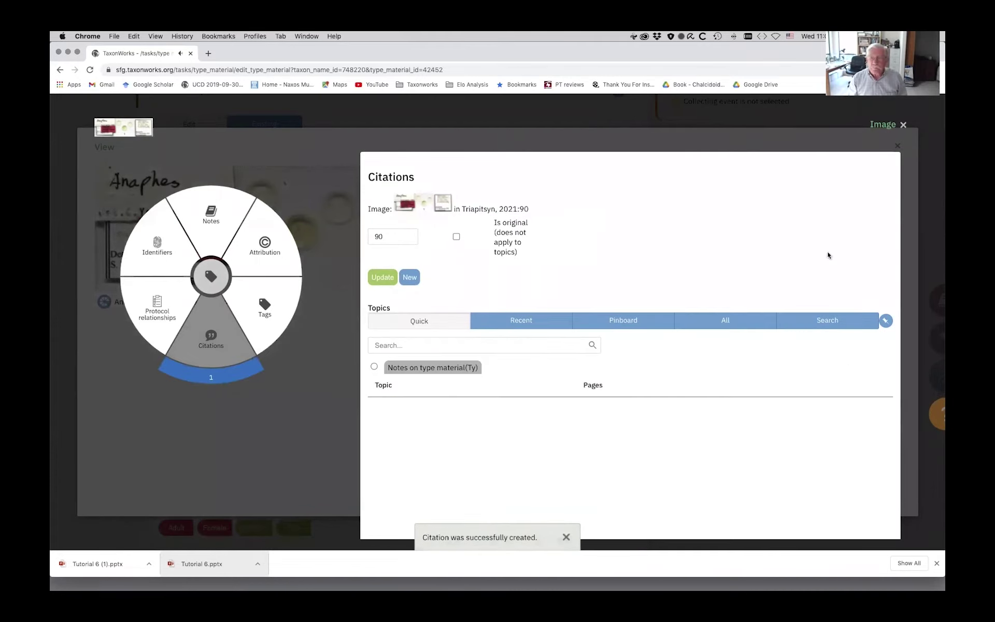
left_click(902, 125)
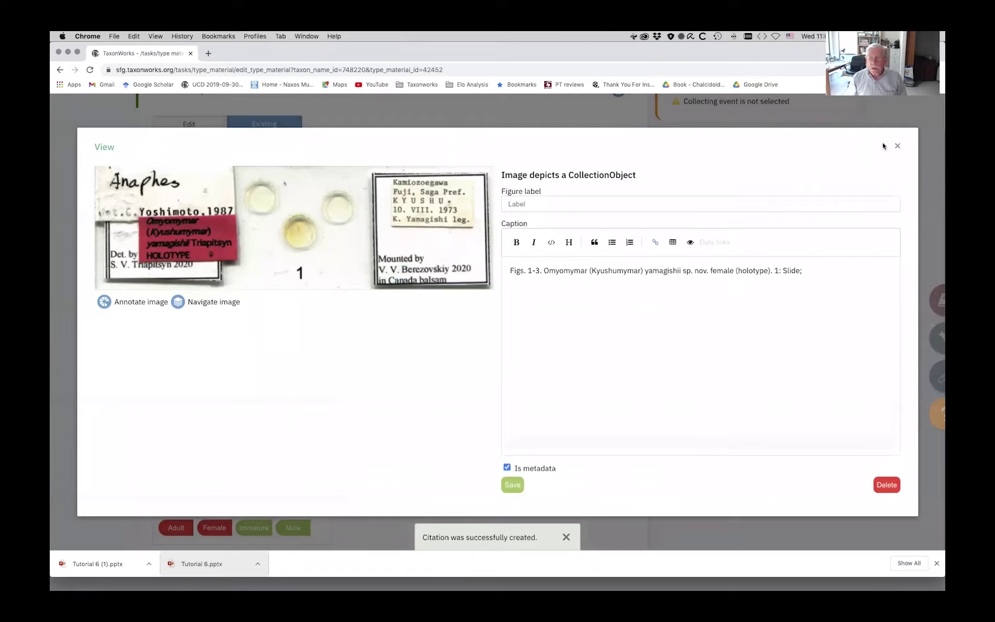
left_click(897, 146)
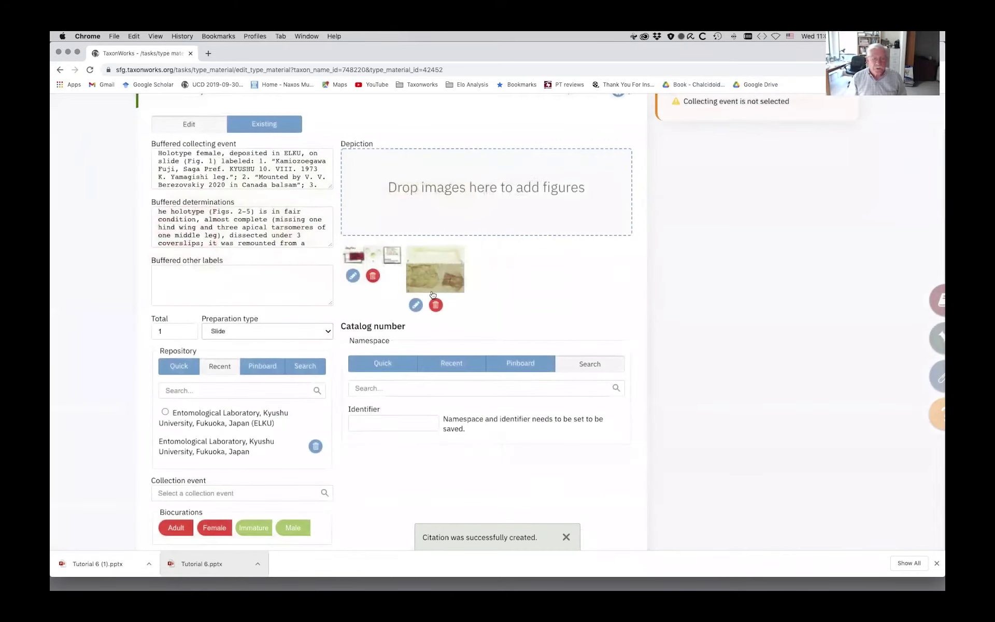
Add a citation to the figures 2-3 image for the 2021 Kyushu Mymaridae paper, page 90.
left_click(416, 306)
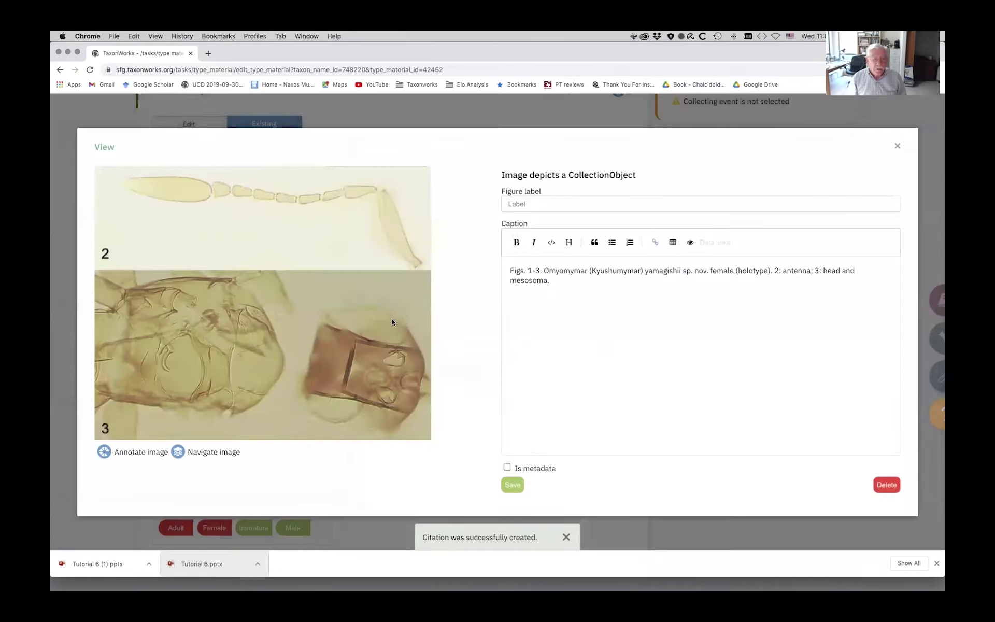
left_click(104, 452)
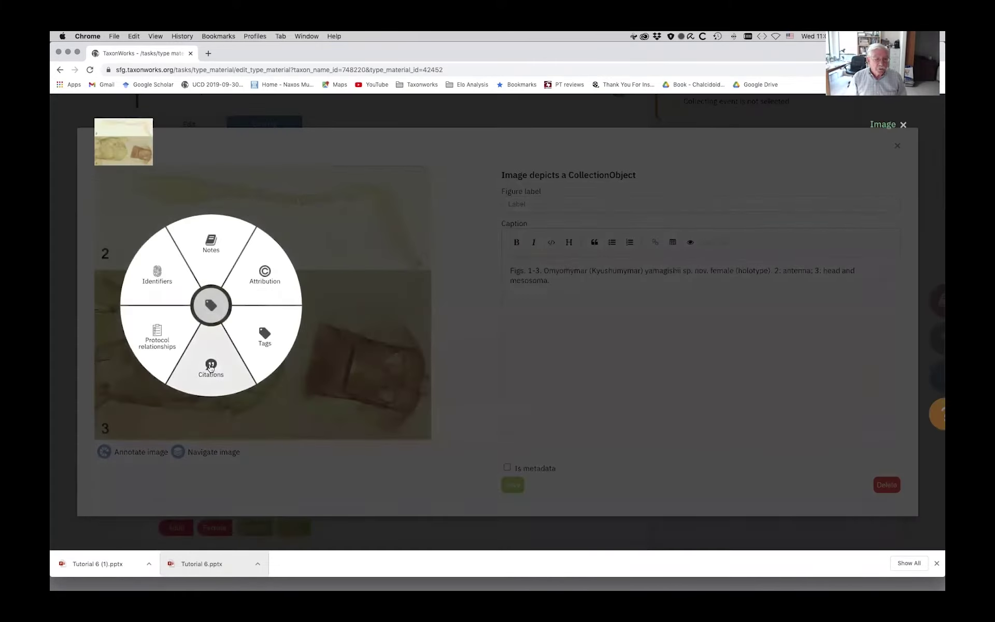
left_click(211, 368)
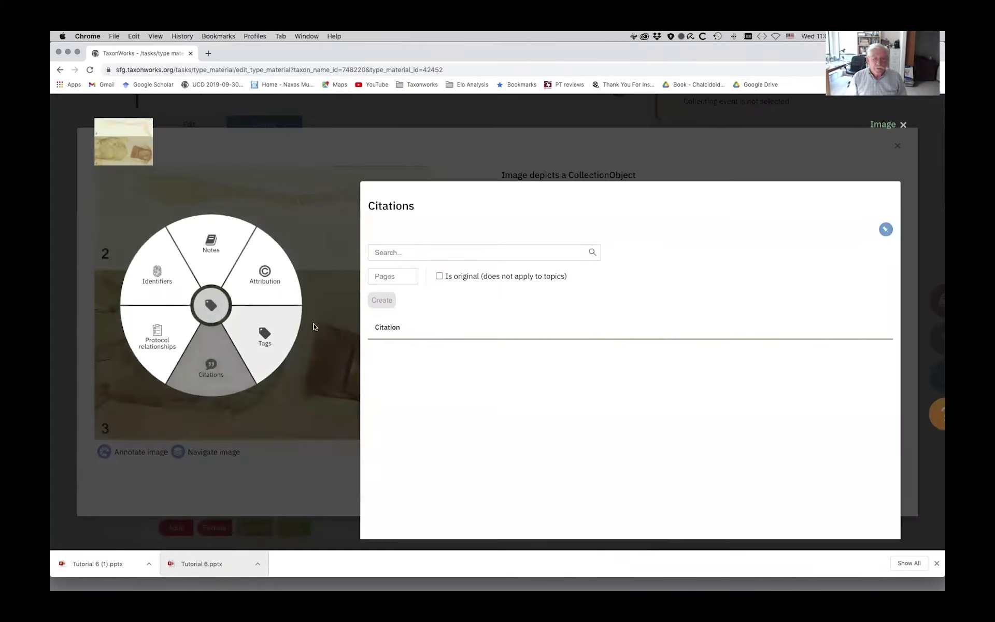
left_click(374, 277)
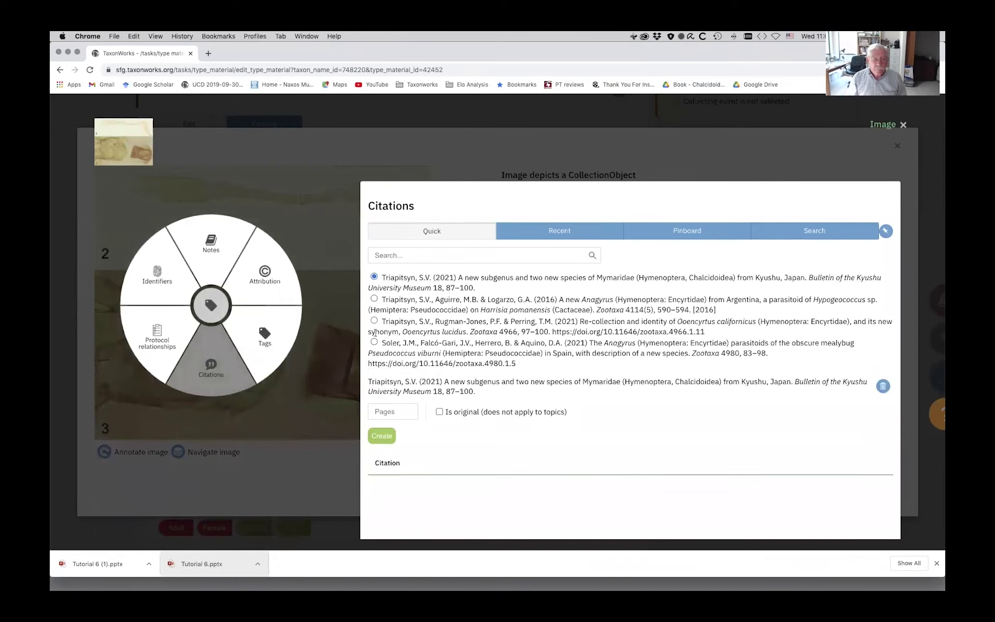
left_click(377, 411)
type("90")
left_click(386, 437)
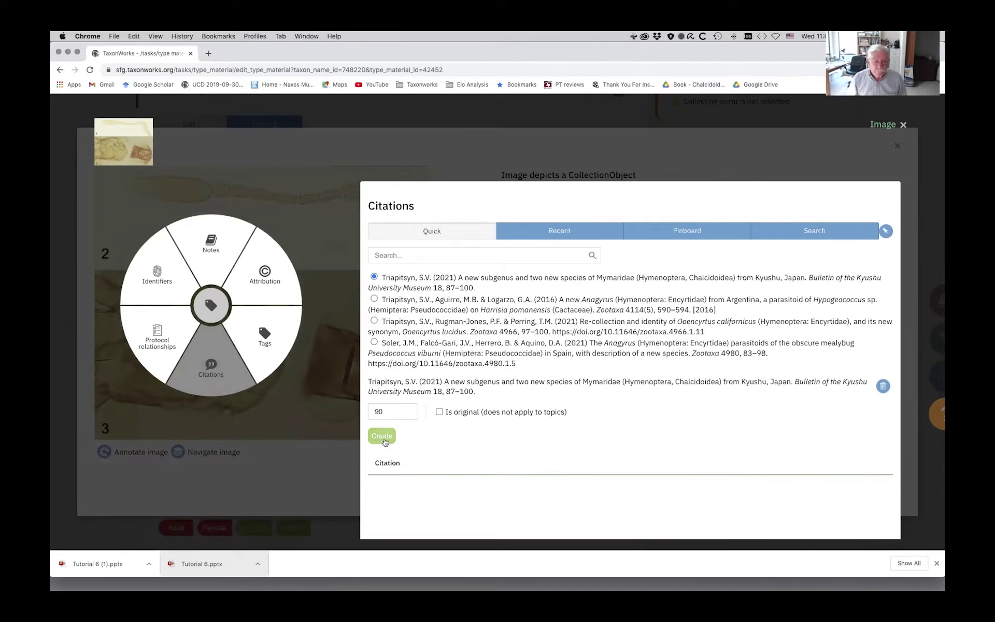
left_click(904, 124)
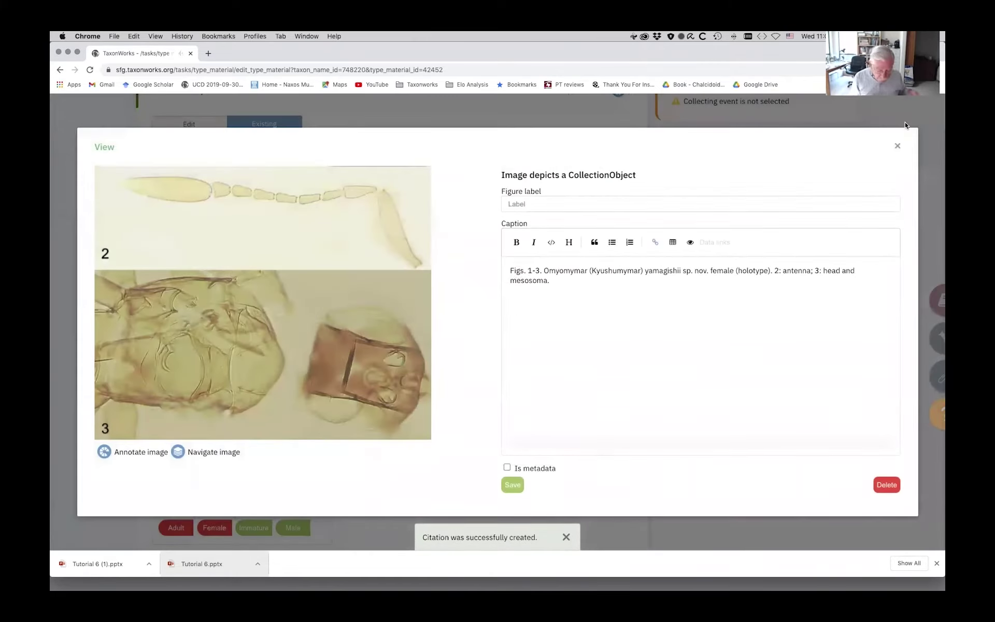
scroll(904, 123, "up", 1)
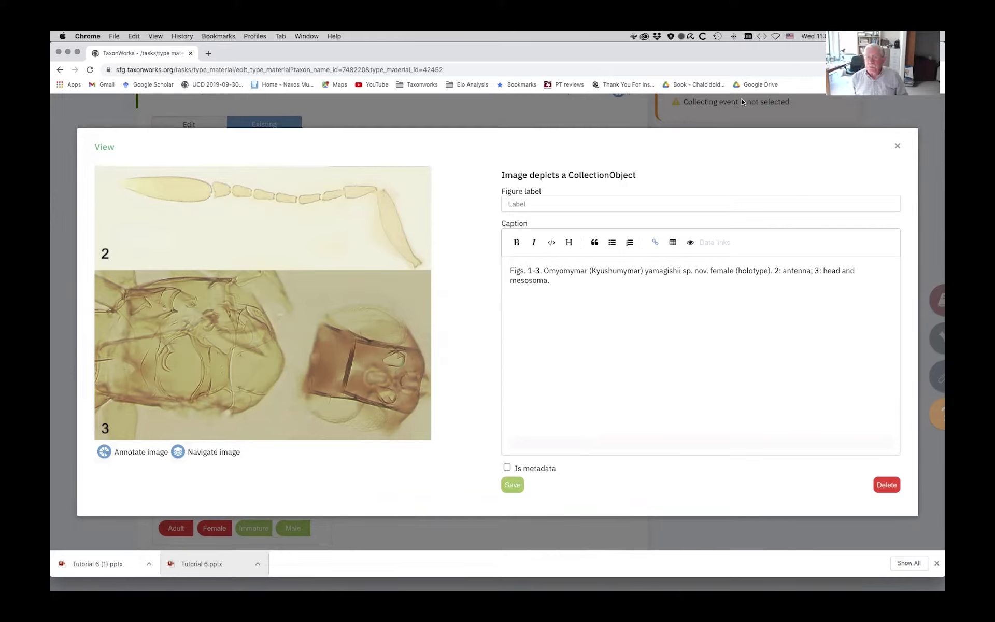
left_click(897, 145)
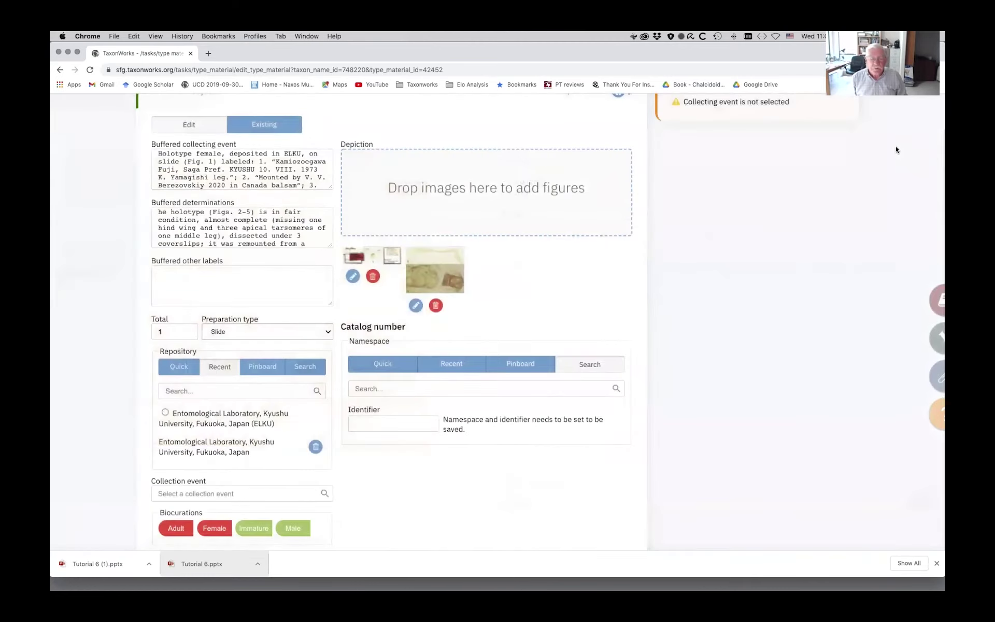
Find Schizophragma indica with the Browse OTUs task, open its record and look over its sections.
scroll(658, 271, "up", 6)
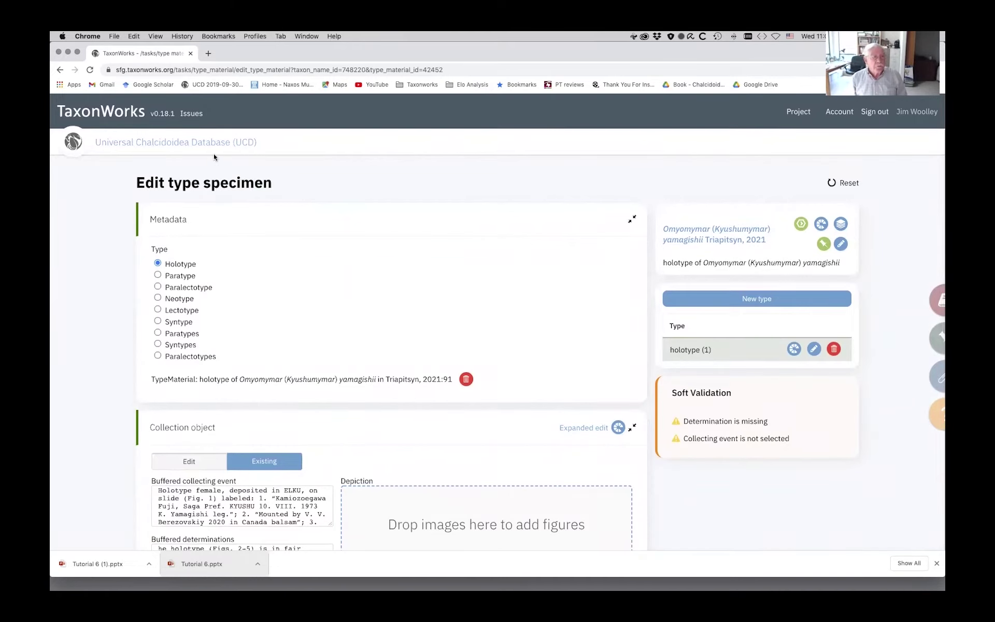
left_click(190, 146)
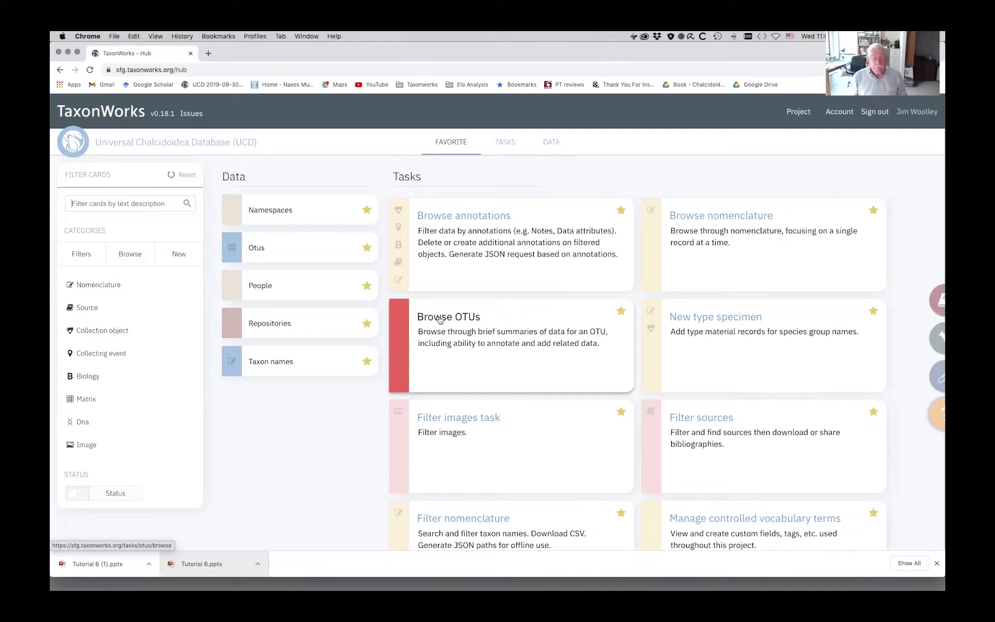
left_click(440, 319)
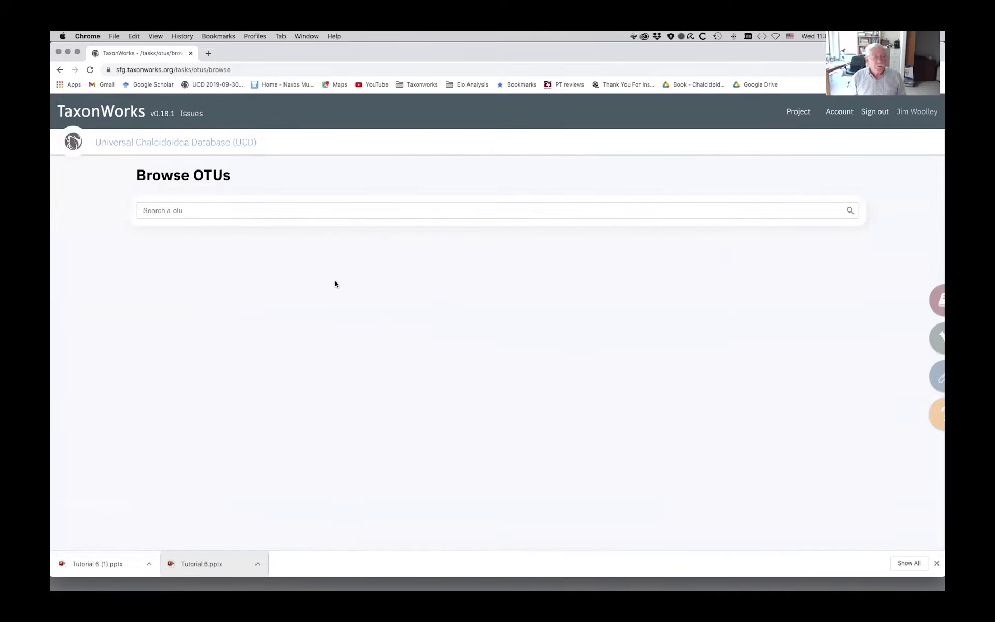
type("schizo")
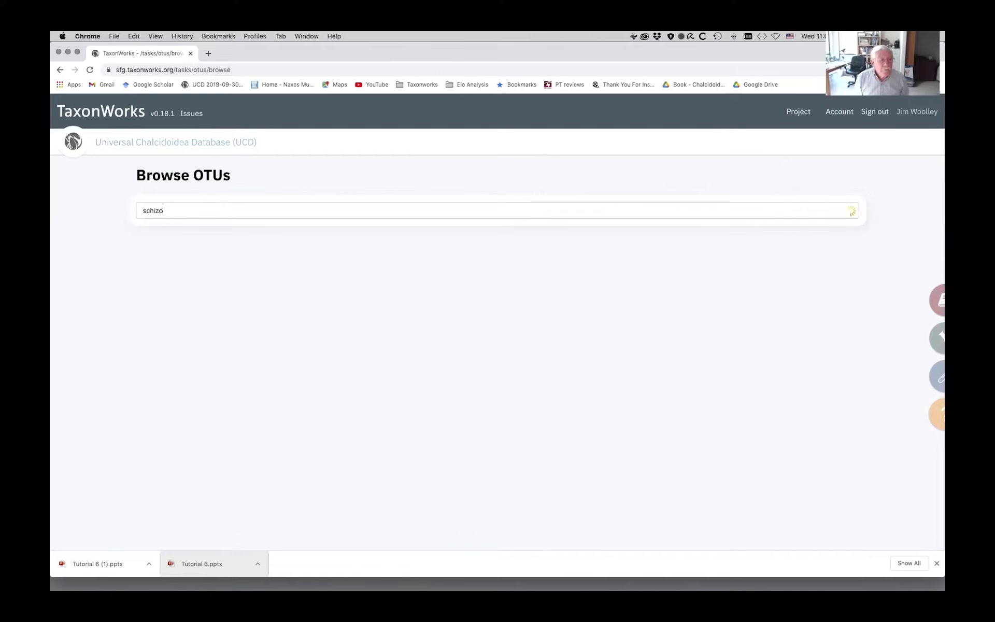
type(" indica")
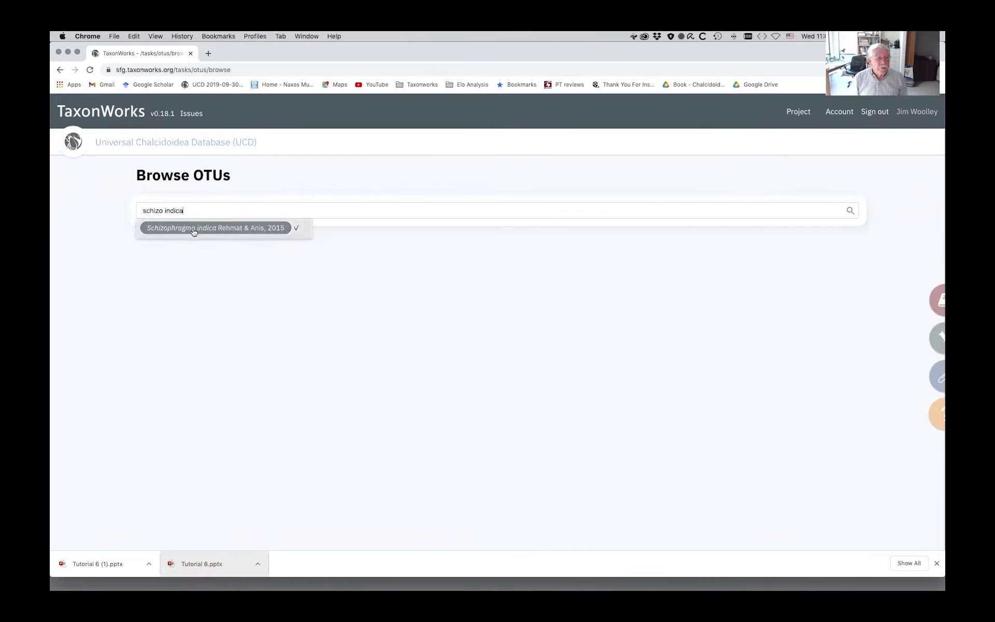
left_click(194, 232)
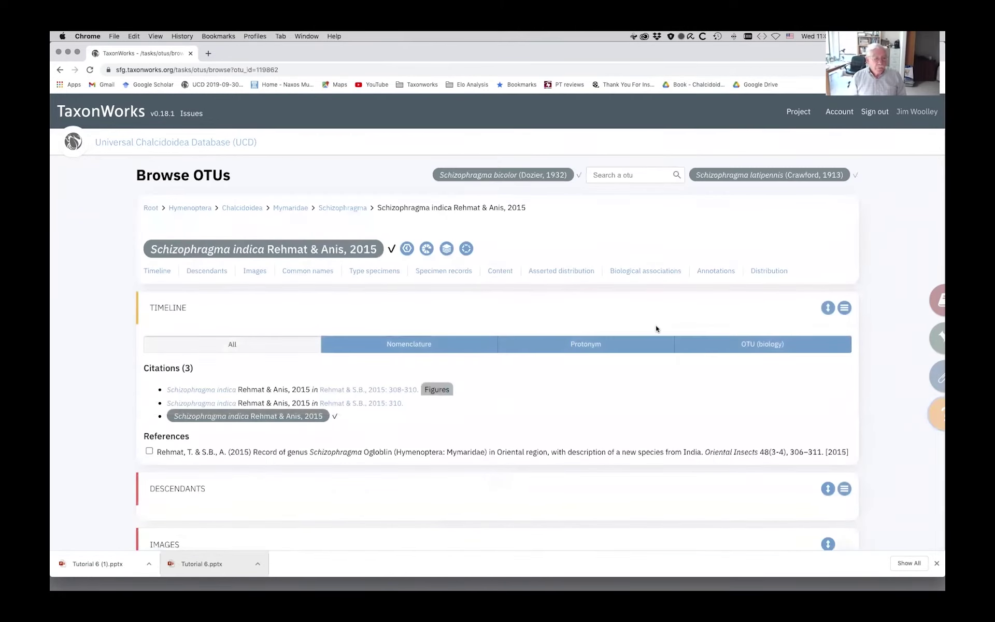
scroll(656, 327, "down", 5)
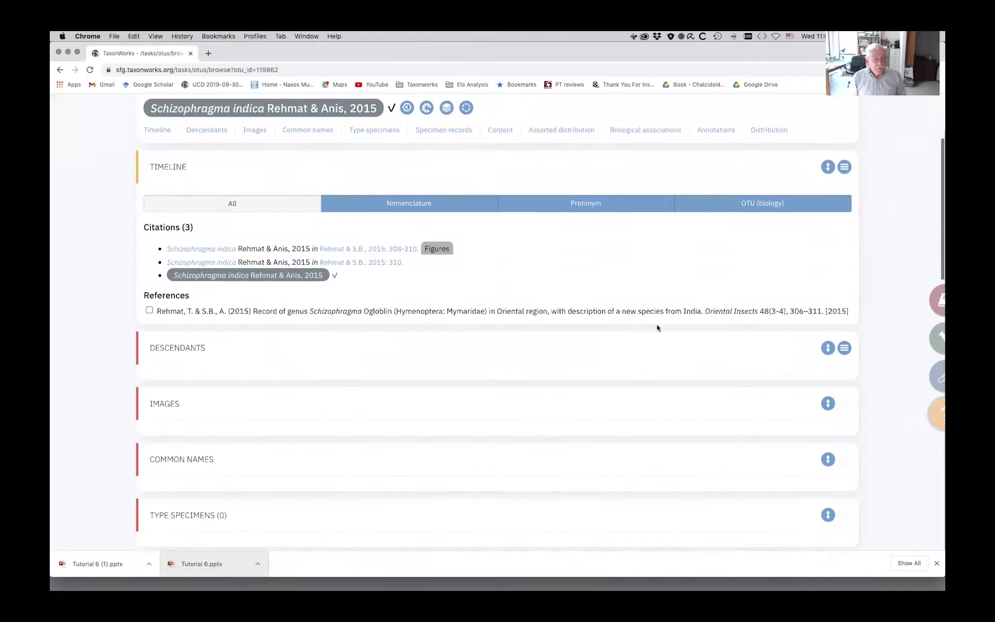
scroll(657, 327, "up", 3)
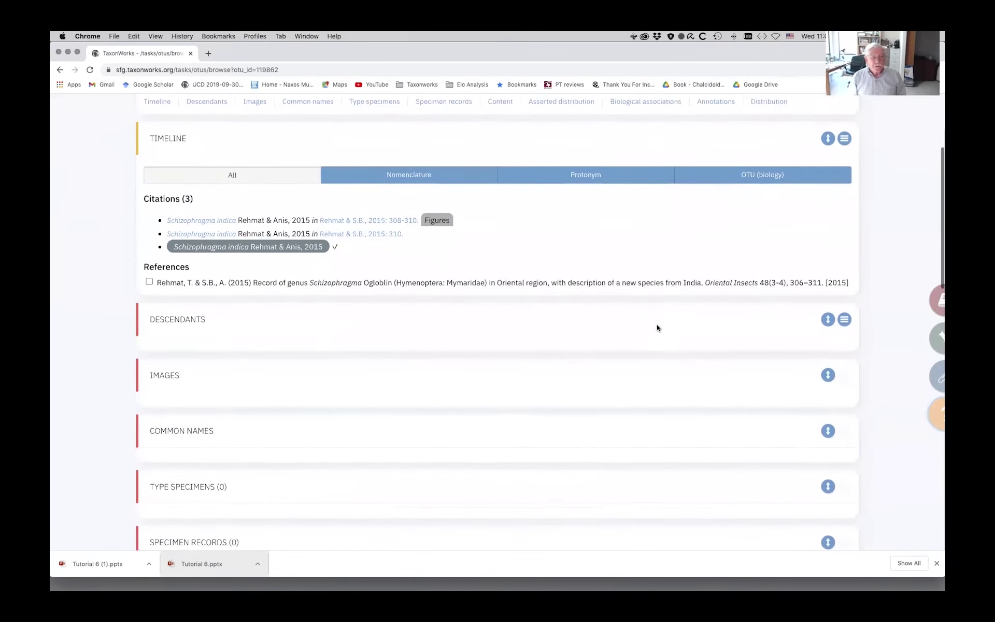
scroll(657, 327, "up", 2)
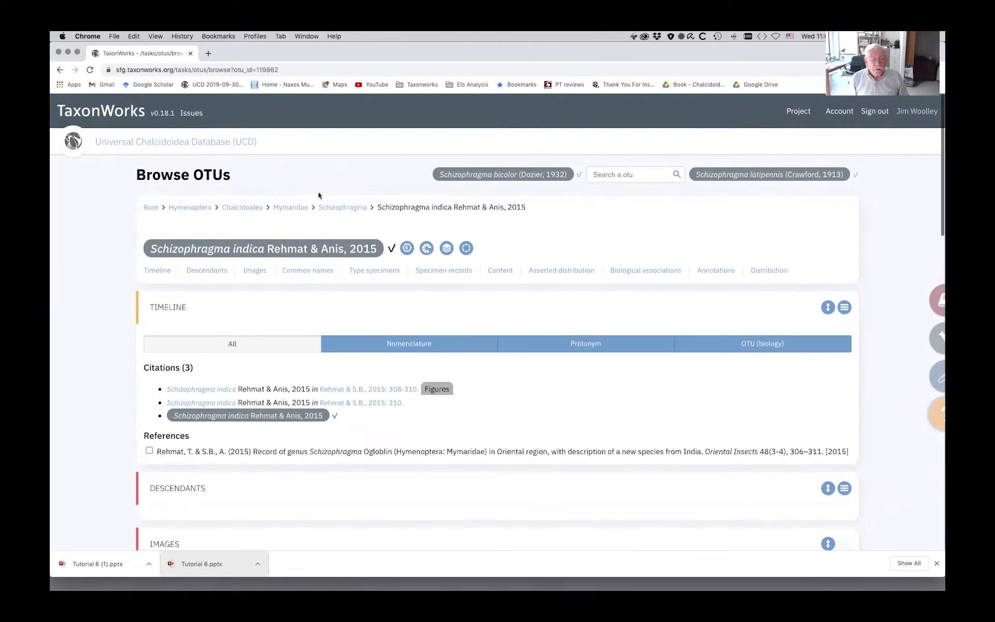
Cite the 2021 Kyushu Mymaridae paper, pages 93-94, on the Schizophragma indica OTU with the topic Figured, adult(Fg).
left_click(427, 248)
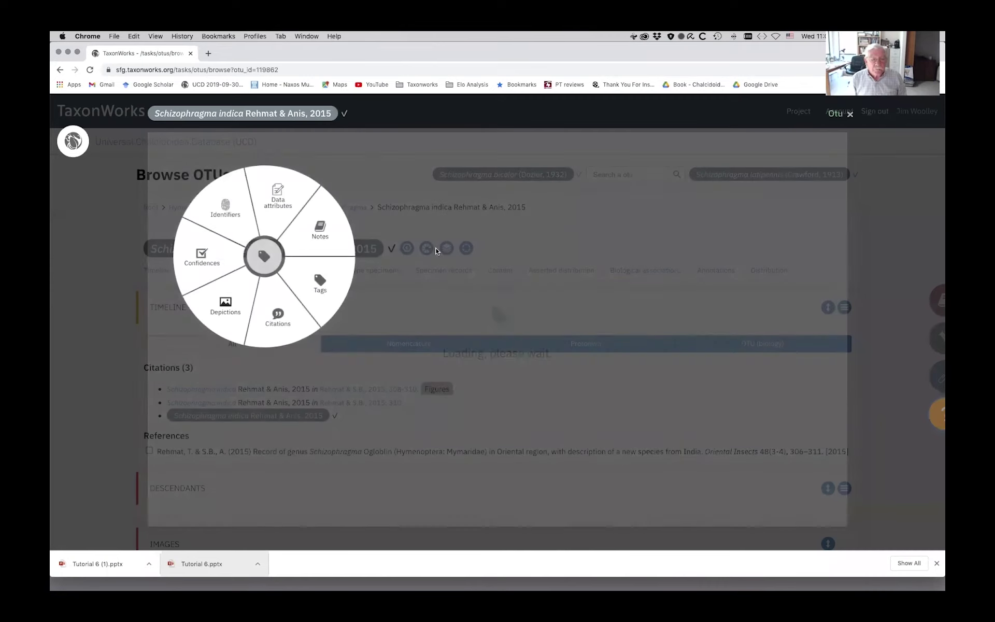
left_click(279, 311)
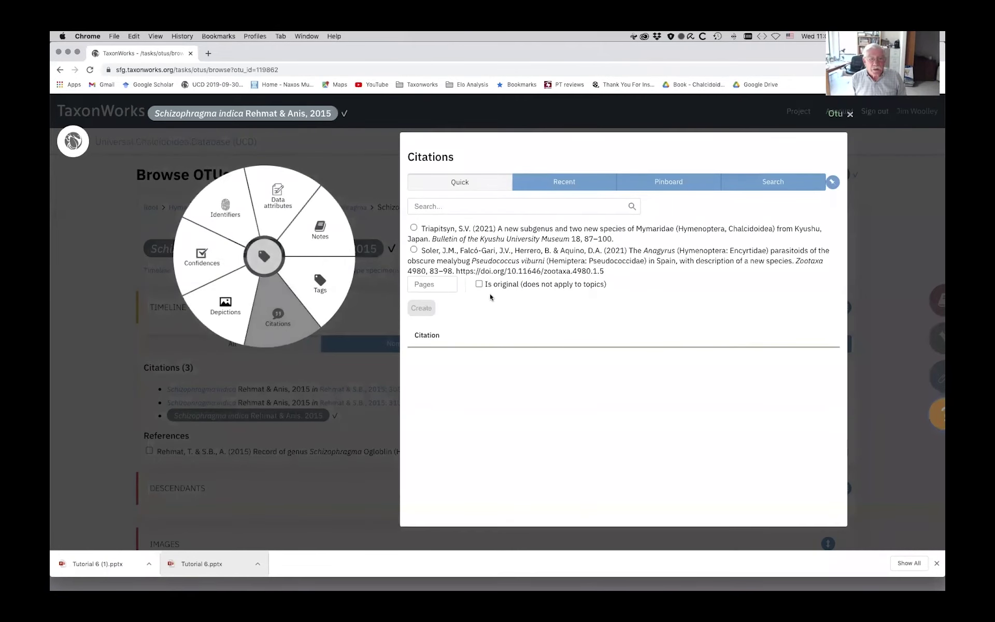
left_click(414, 228)
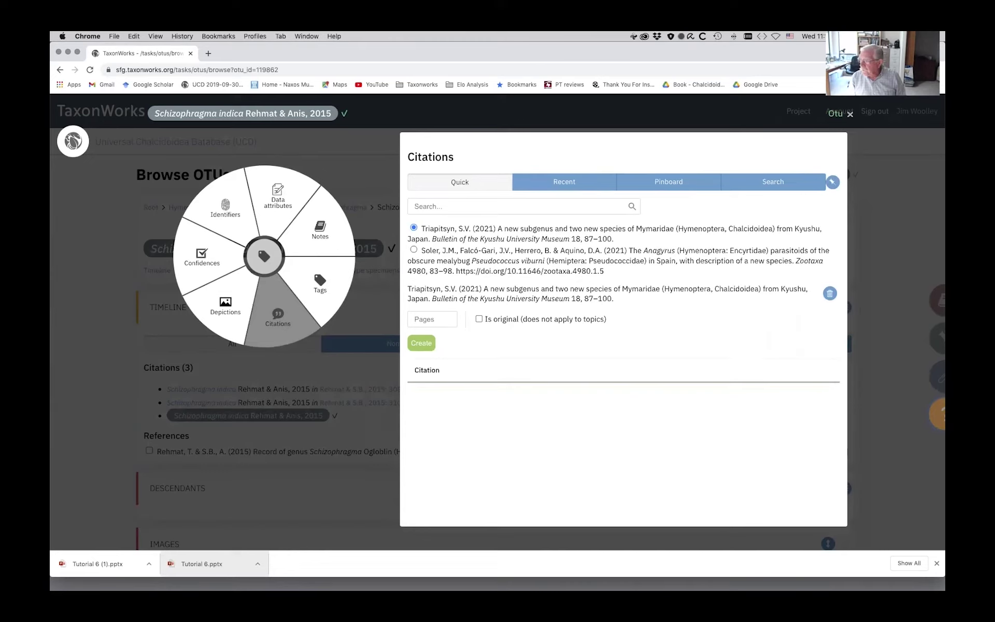
type("9")
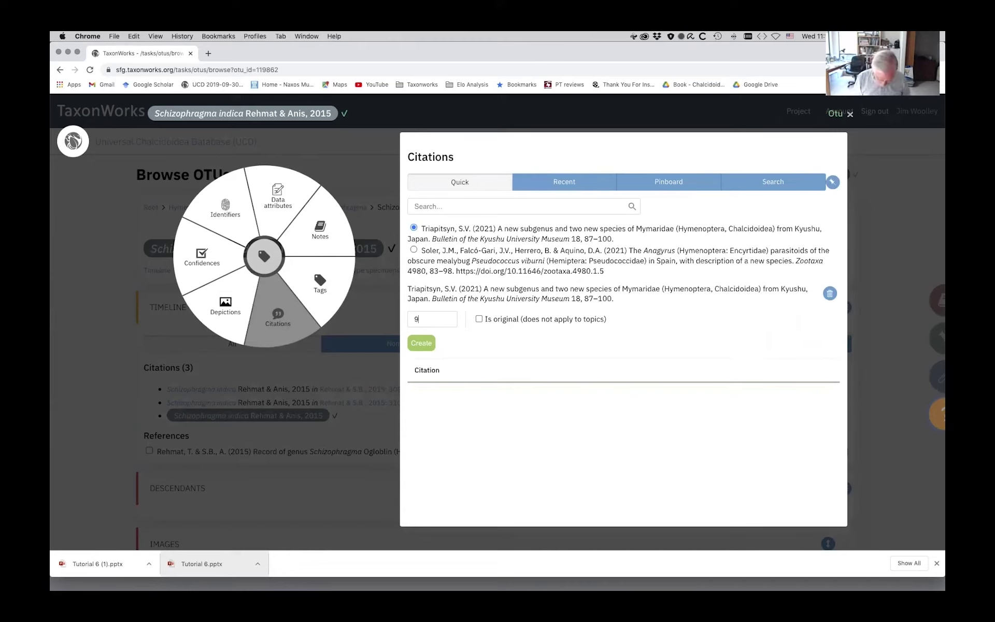
type("3-94")
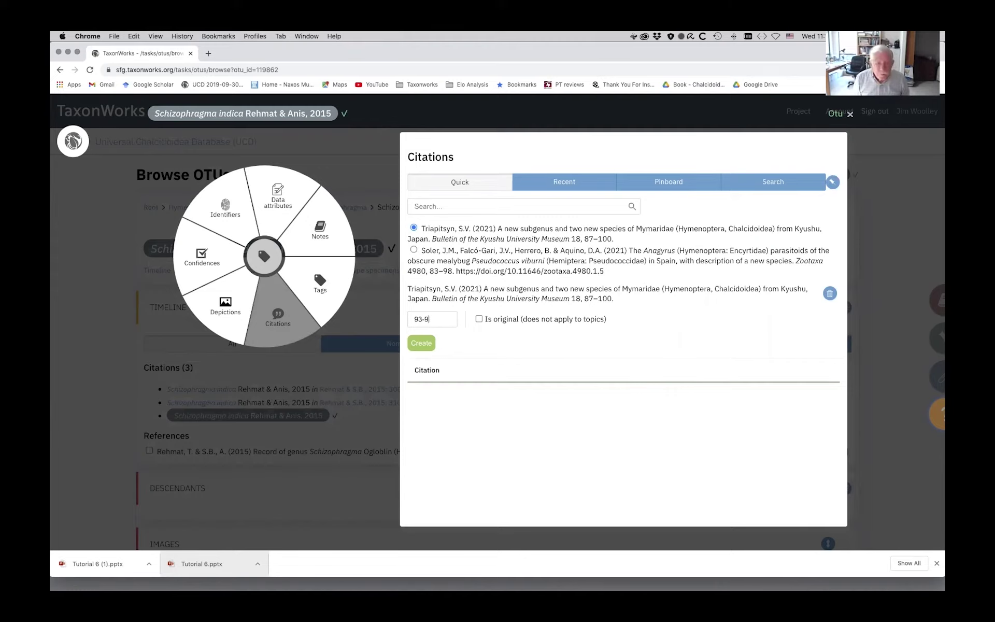
left_click(426, 344)
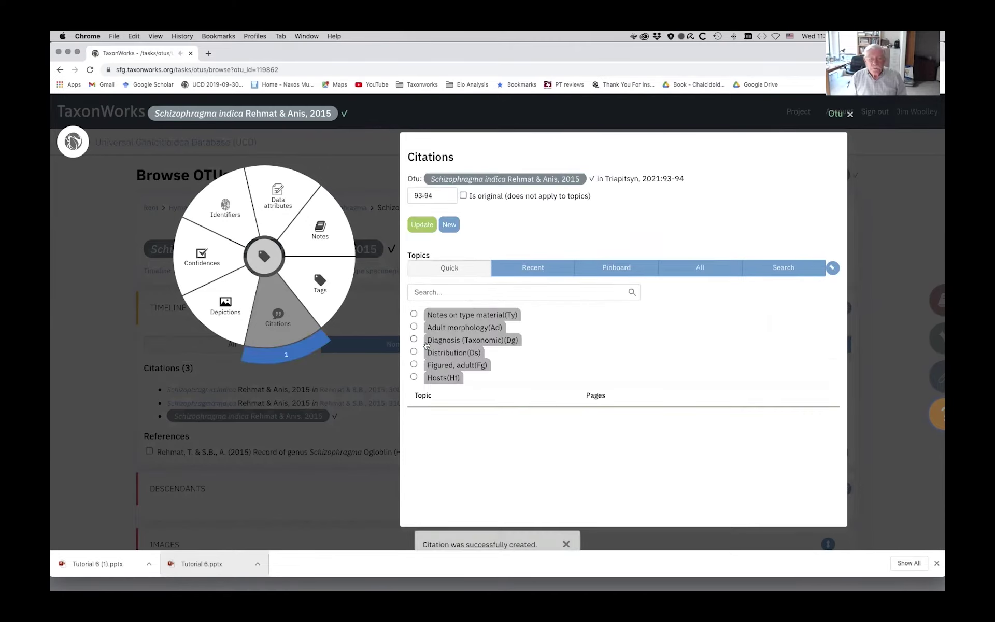
left_click(603, 272)
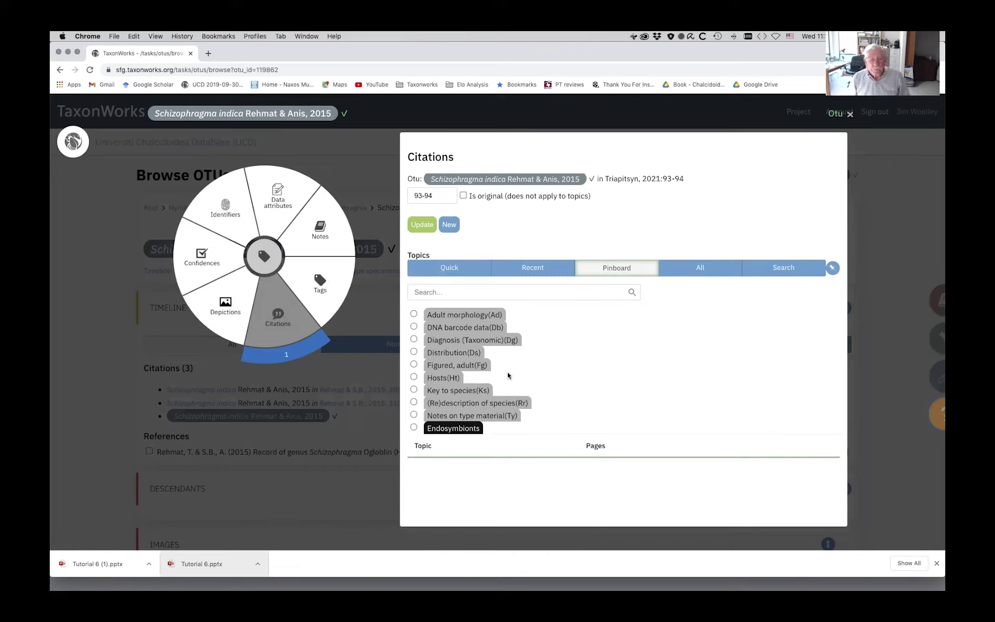
left_click(414, 364)
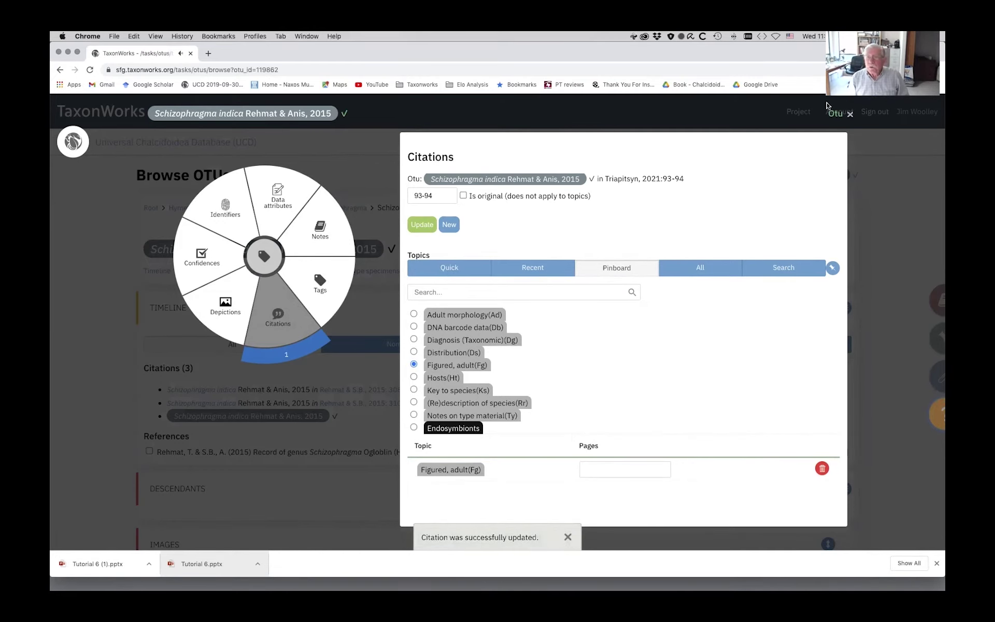
Add the figures 13-14 image as a new depiction on the Schizophragma indica OTU.
left_click(850, 114)
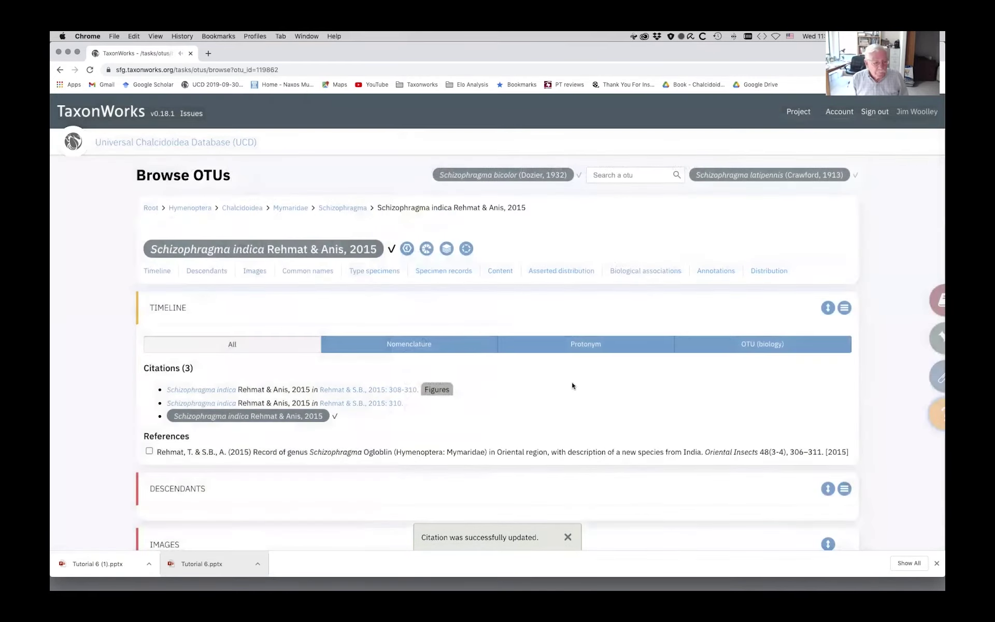
scroll(572, 386, "down", 2)
scroll(572, 386, "down", 6)
scroll(312, 383, "up", 2)
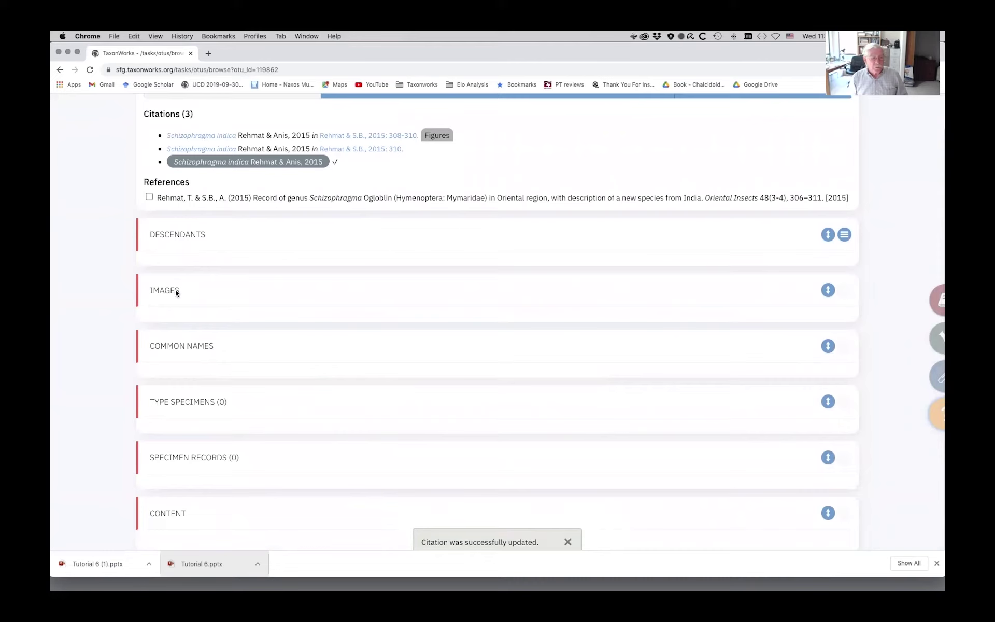
scroll(297, 296, "up", 6)
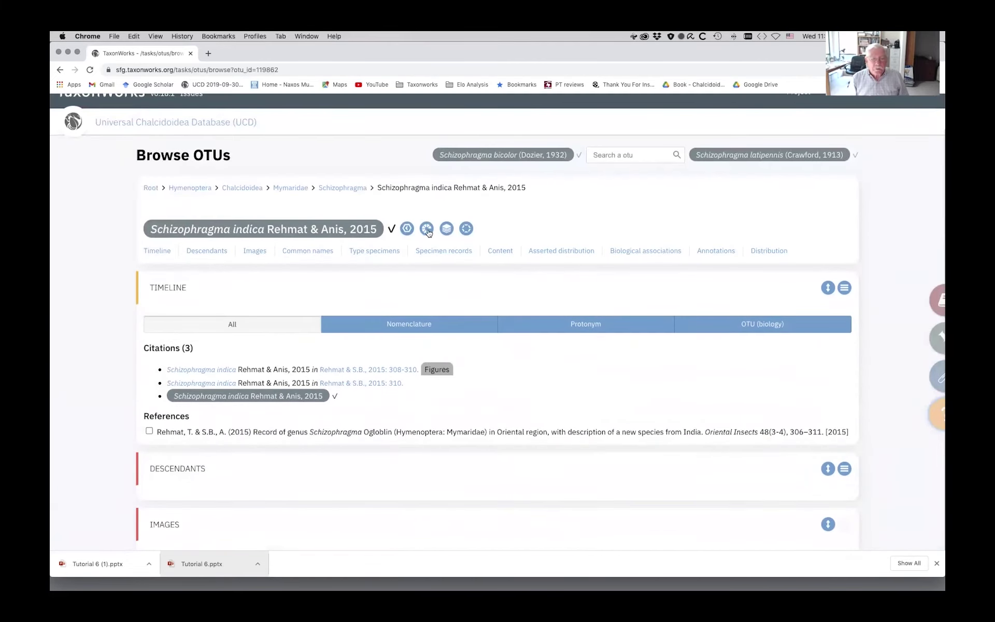
left_click(426, 230)
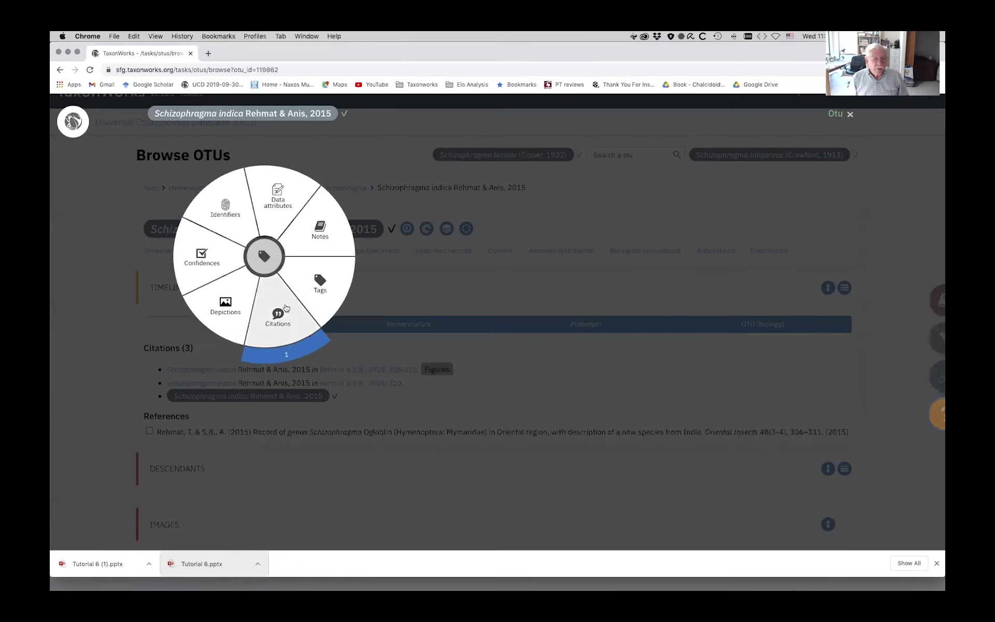
left_click(214, 309)
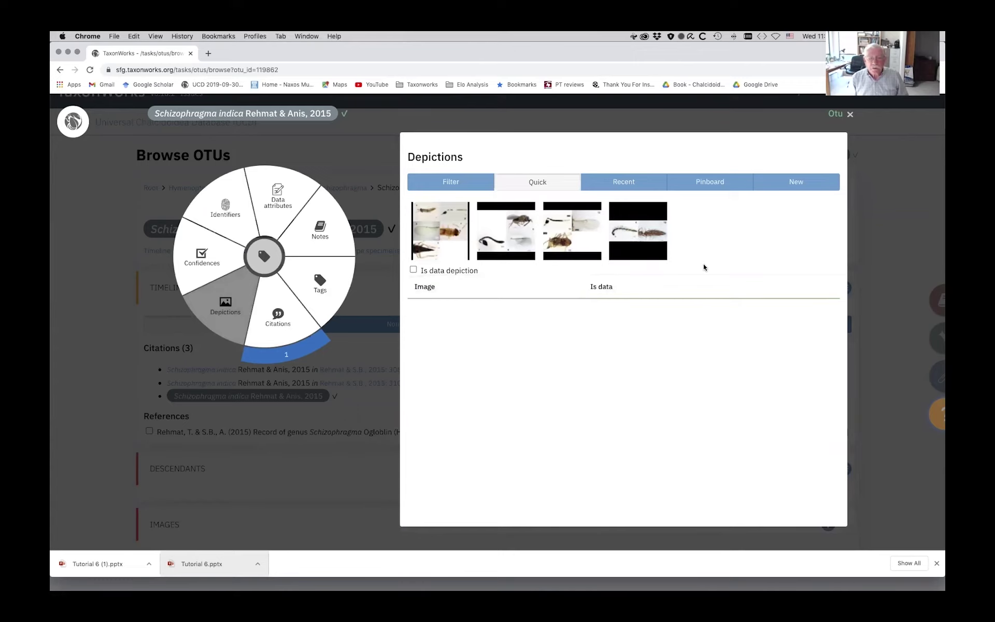
left_click(802, 182)
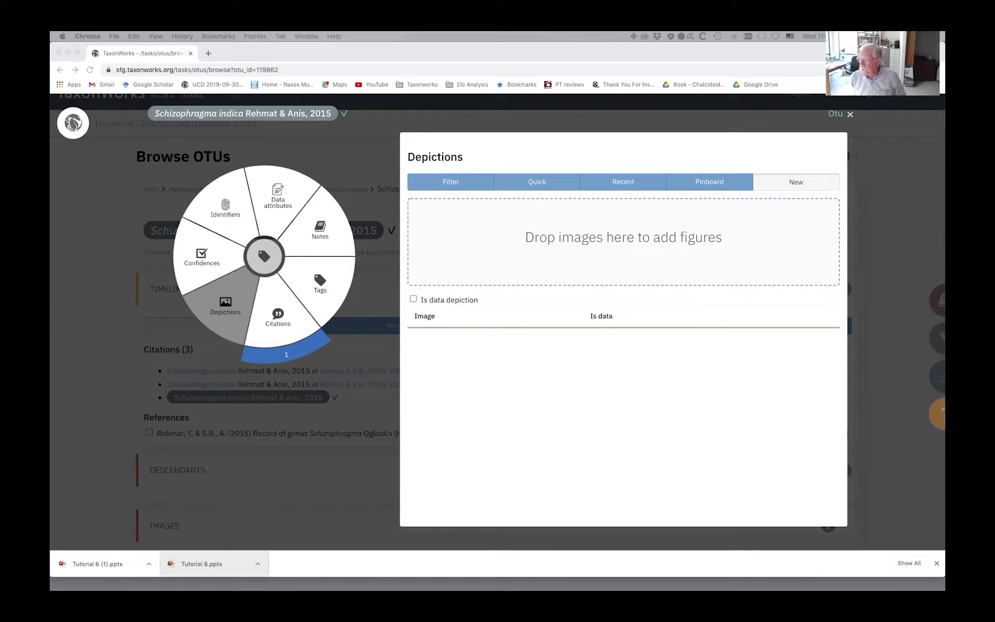
left_click_drag(814, 330, 661, 262)
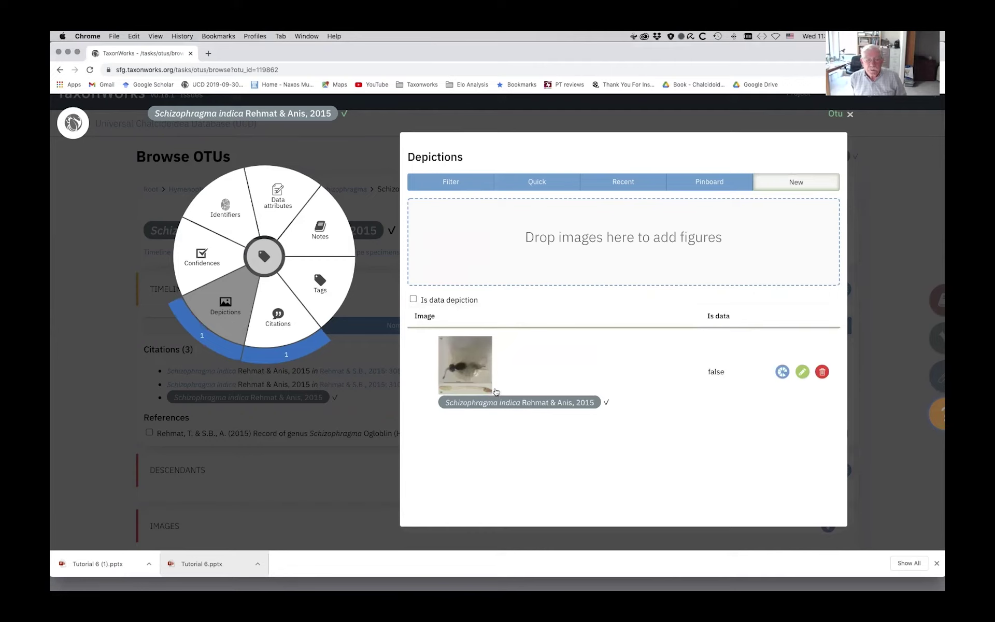
Add a citation to the figures 13-14 image for the 2021 Kyushu Mymaridae paper, page 95.
left_click(783, 371)
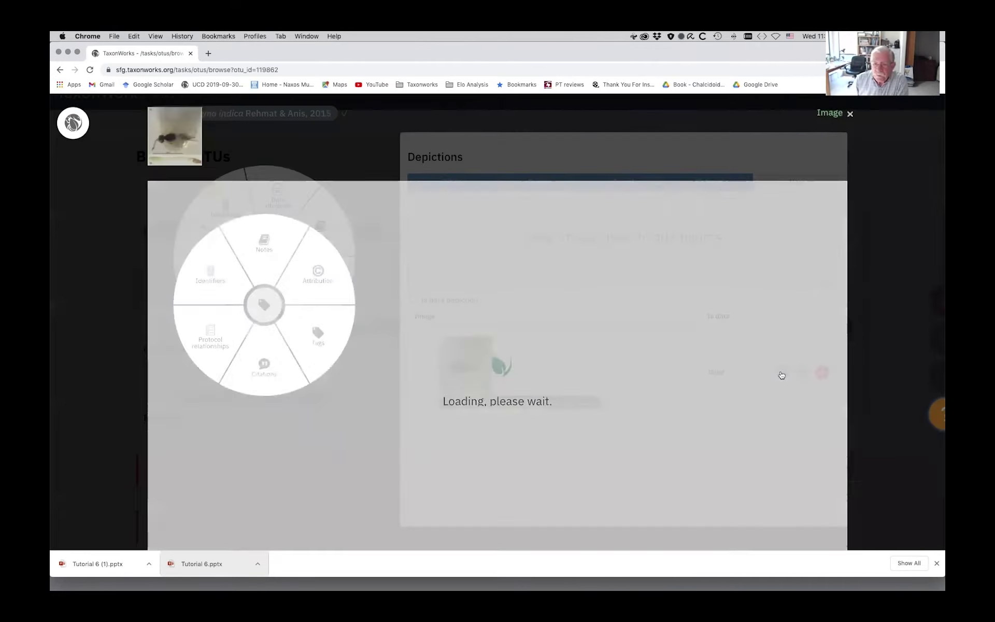
left_click(262, 376)
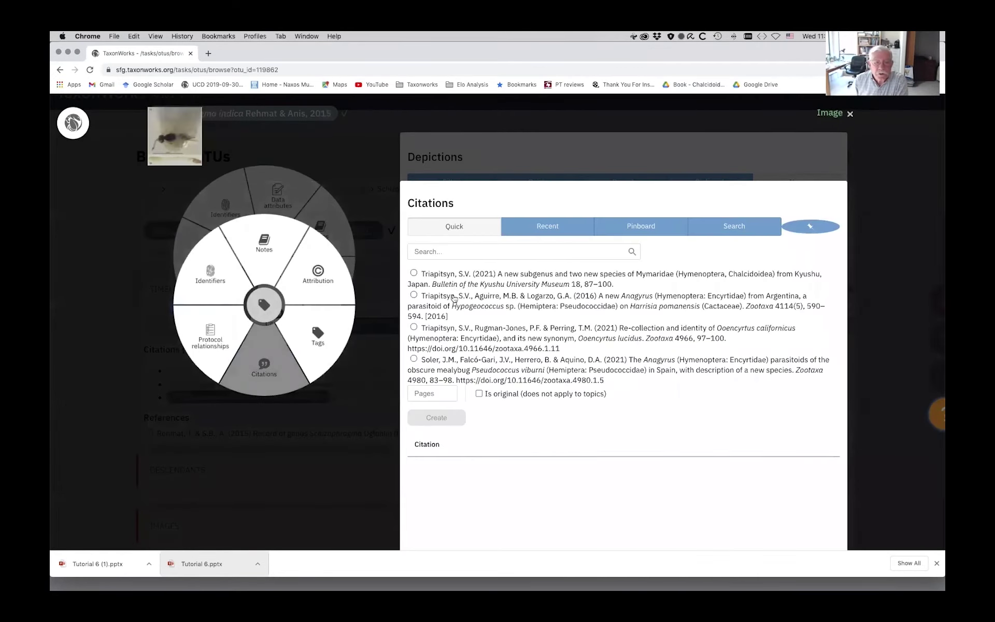
left_click(414, 273)
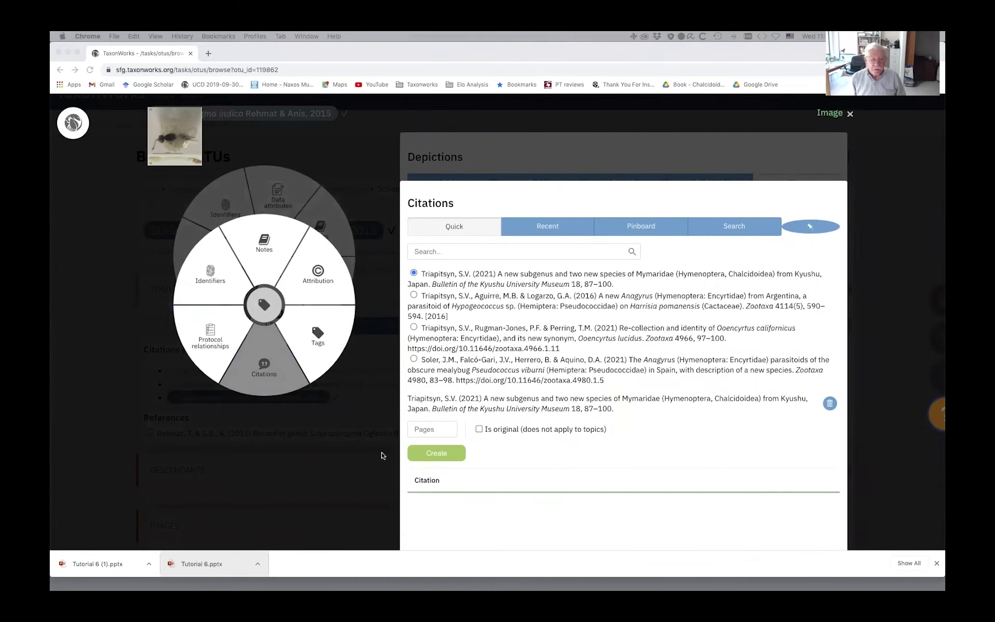
left_click(424, 429)
type("95")
left_click(433, 454)
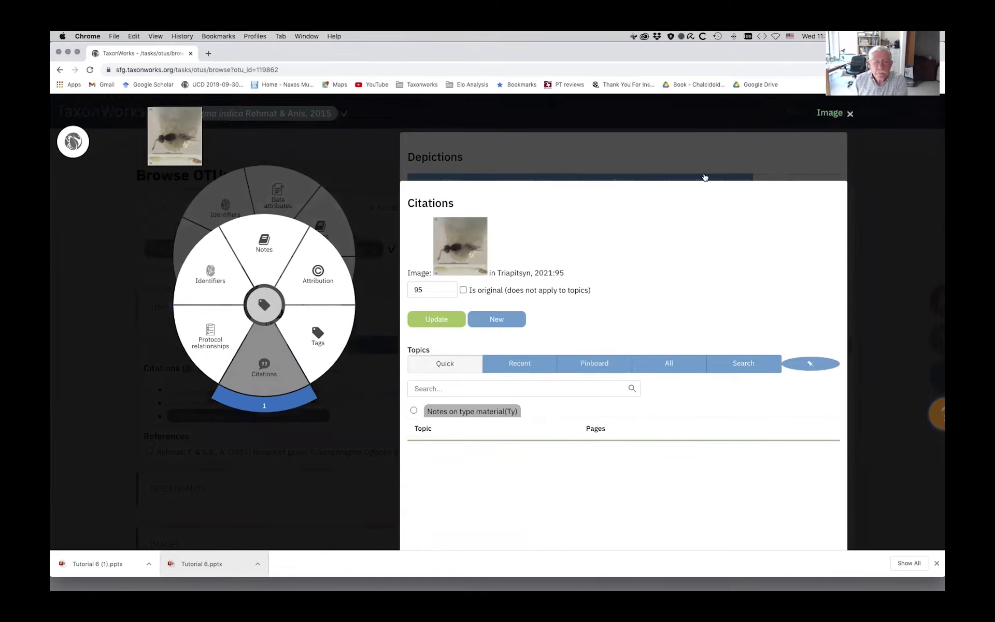
left_click(849, 114)
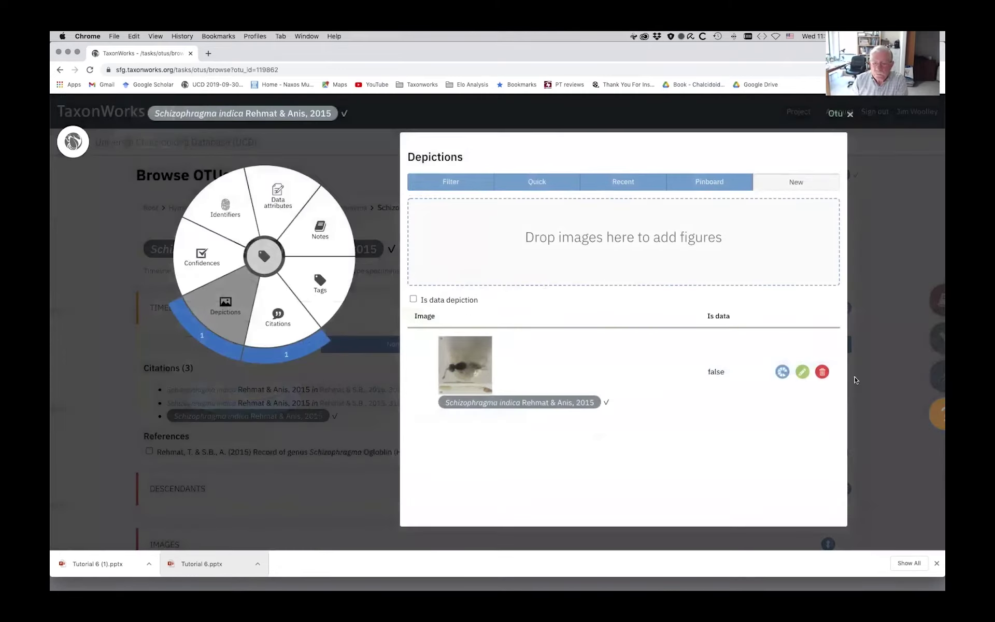
Caption the depiction "Figs. 13-14. Schizophragma indica" plus its authority and "female (Forest Research Station, Khao Chong, Trang, Thailand). 13: Habitus; 14: antenna.".
left_click(802, 372)
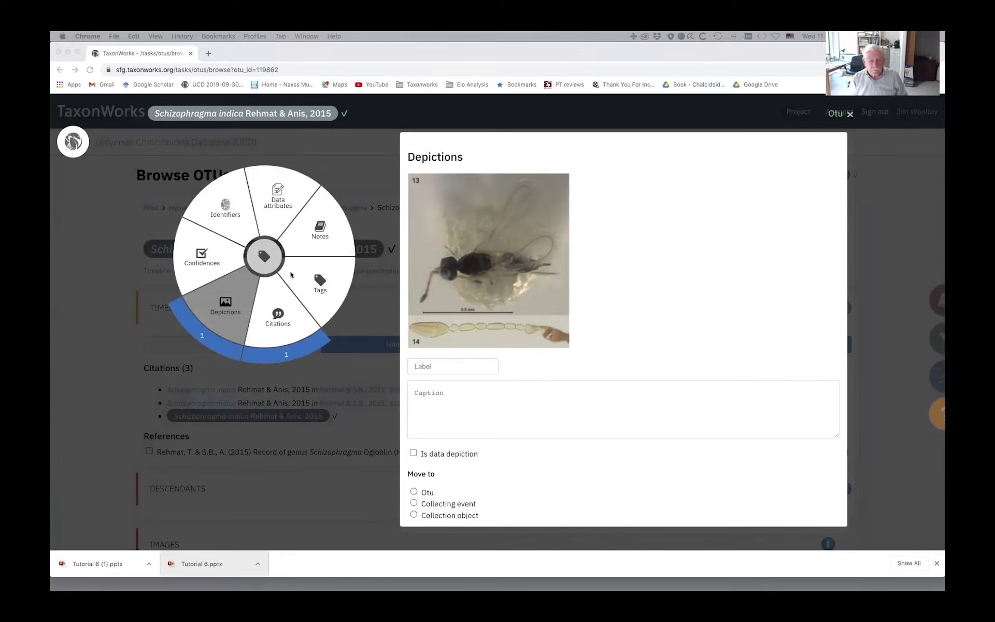
left_click(489, 389)
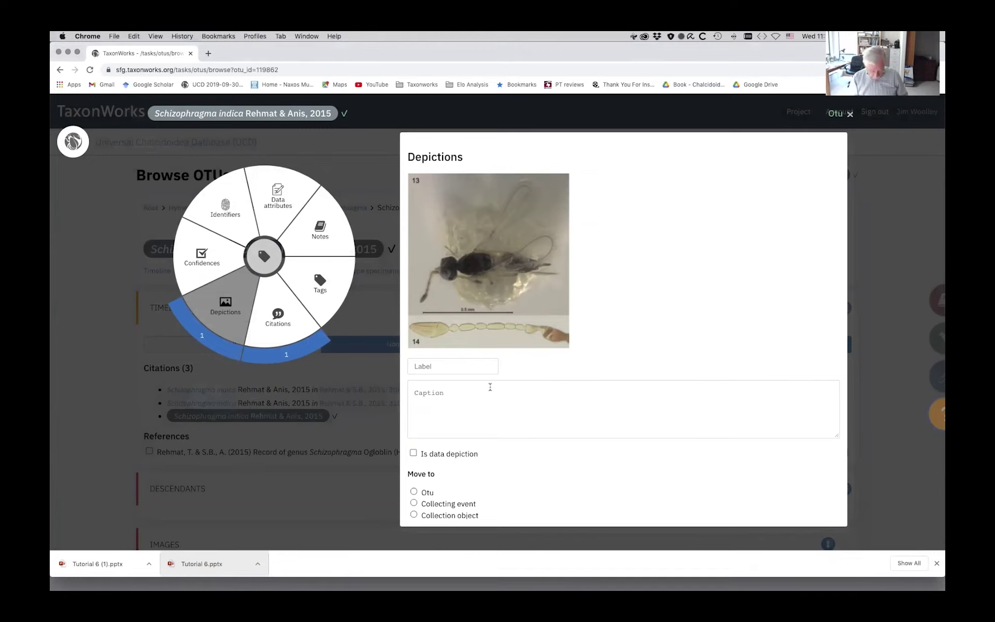
type("Figs. 13-14. Schizophragma indica Rehmat and Anis, 2015 female (Forest Research Station, Khao Chong, Trang, Thailand). 13: Habitus; 14: antenna.")
scroll(744, 251, "down", 2)
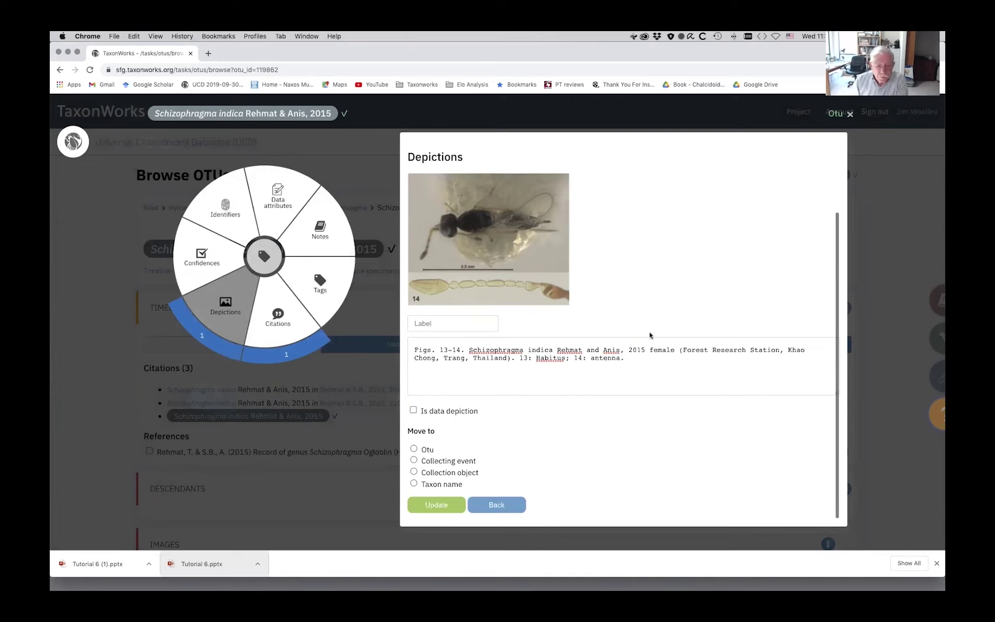
left_click(418, 507)
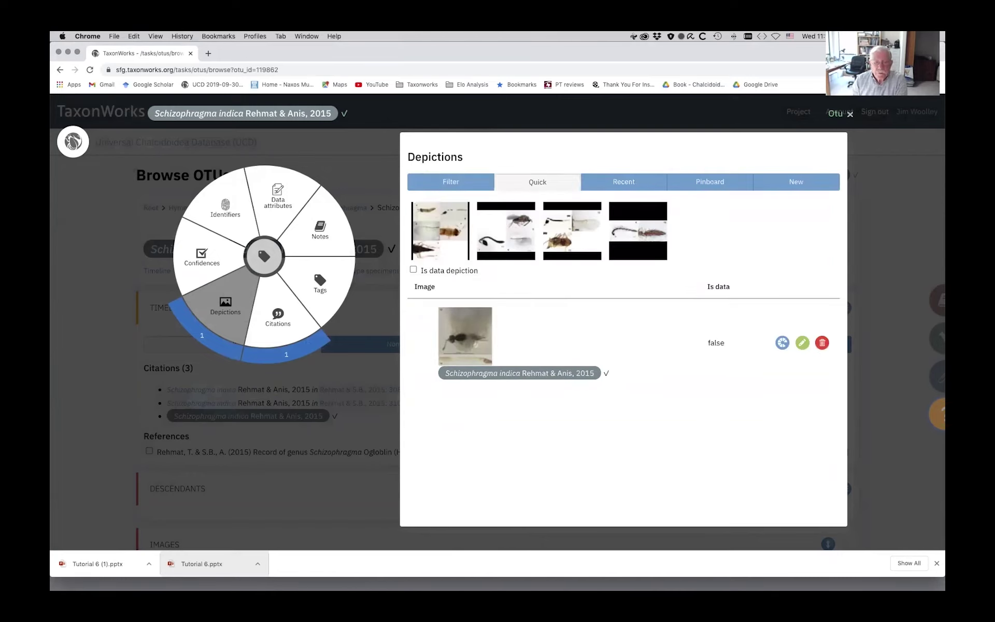
left_click(850, 115)
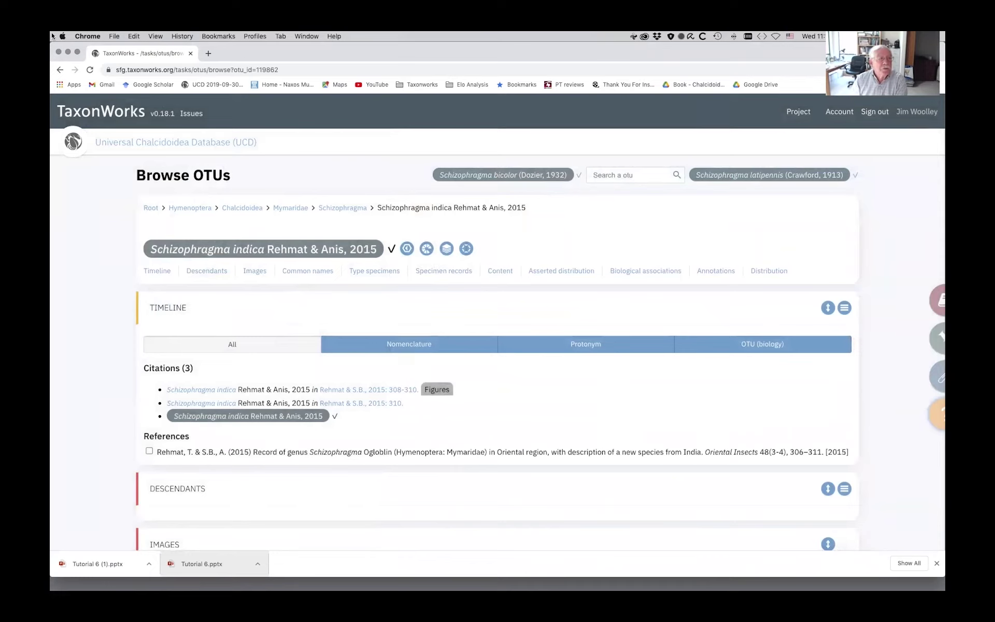
Reload the Schizophragma indica record and review its citations, references and images.
left_click(90, 71)
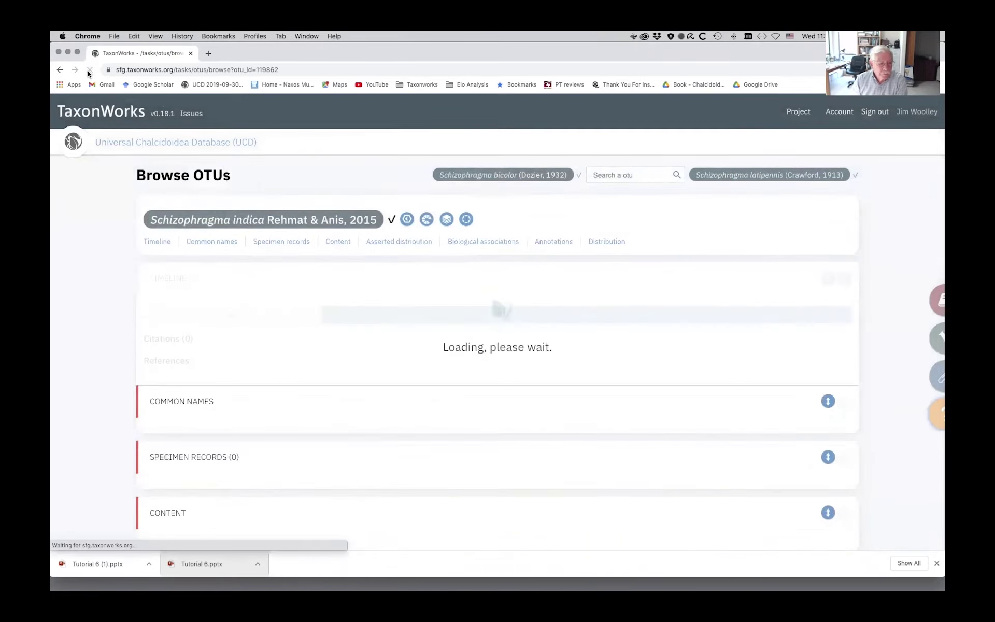
scroll(305, 216, "down", 5)
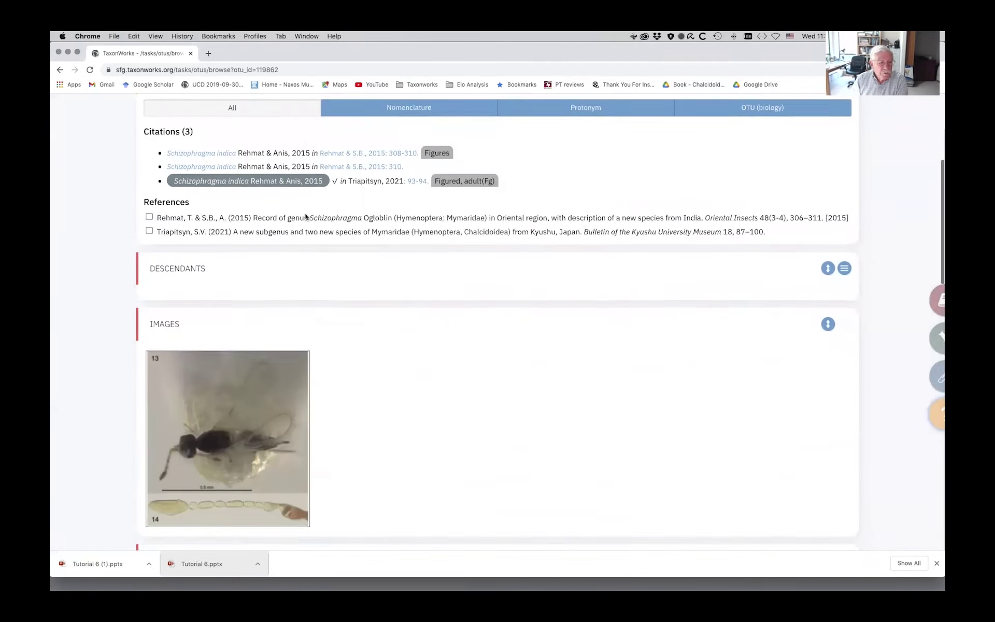
scroll(305, 217, "down", 5)
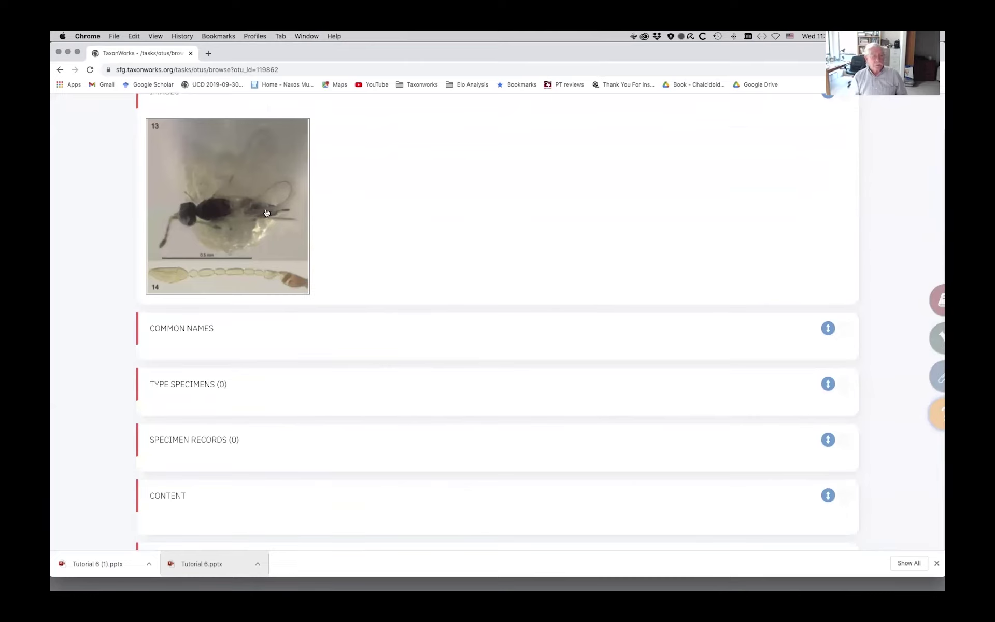
scroll(433, 215, "up", 5)
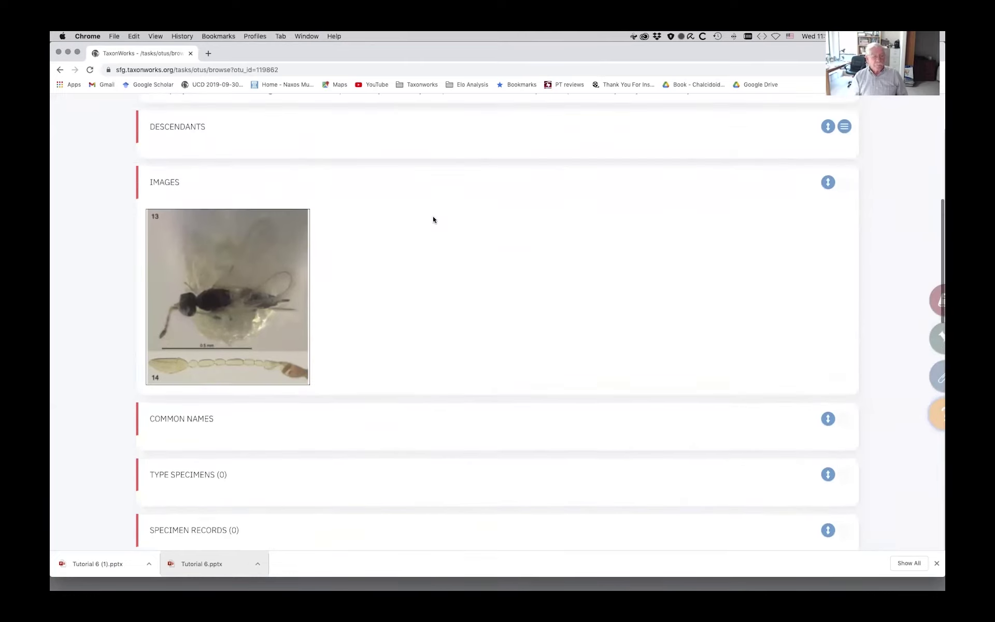
scroll(435, 220, "down", 4)
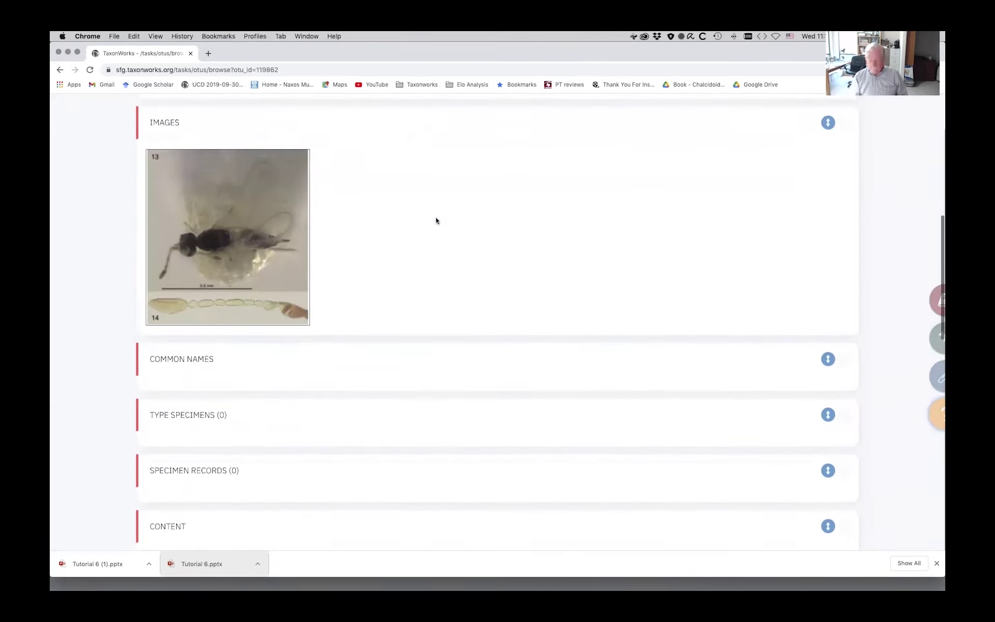
scroll(491, 192, "up", 9)
scroll(491, 191, "down", 4)
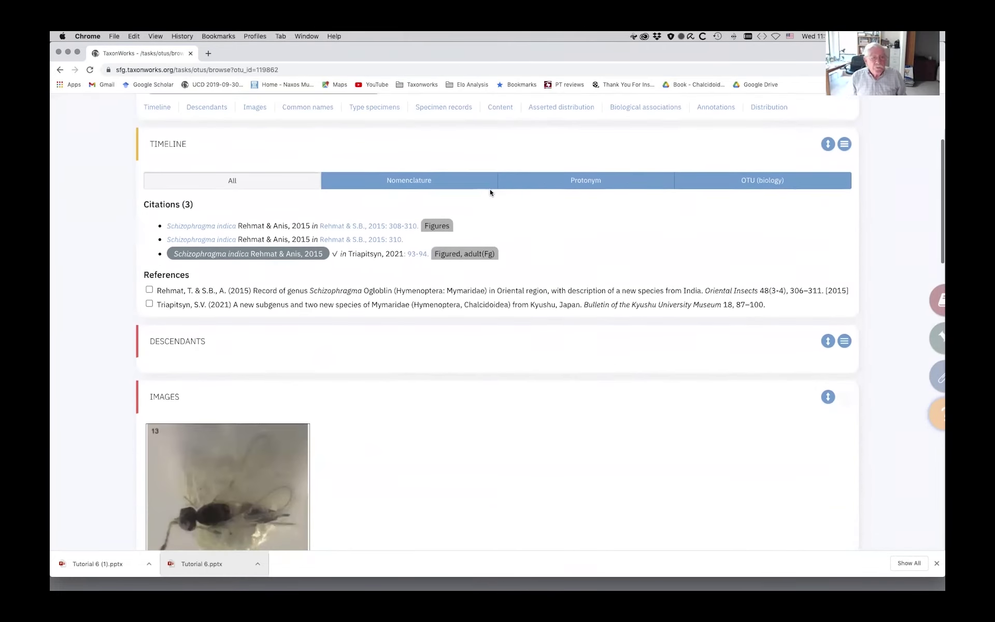
scroll(490, 193, "up", 1)
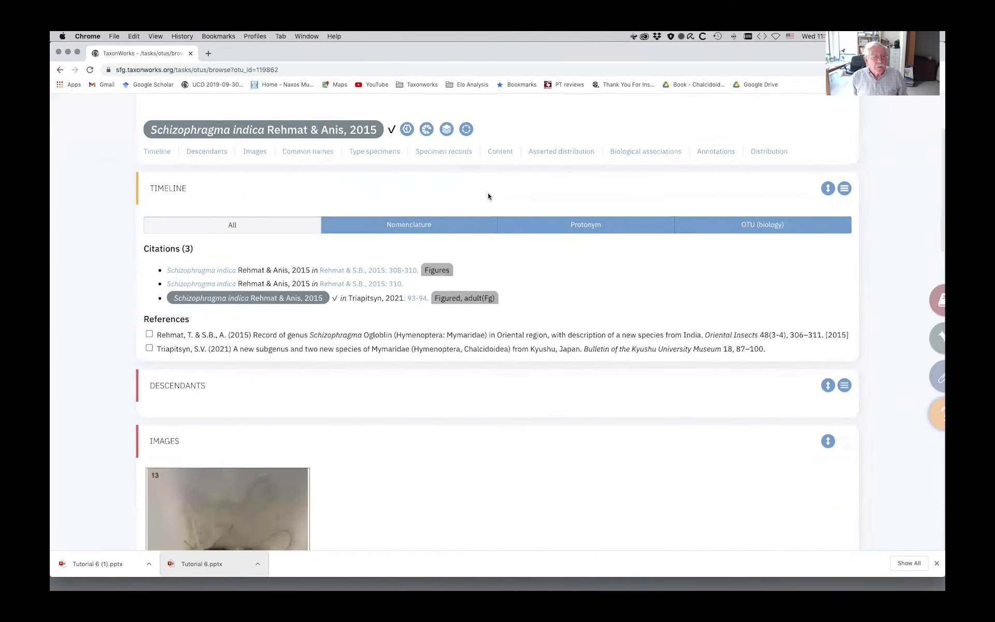
scroll(488, 196, "up", 3)
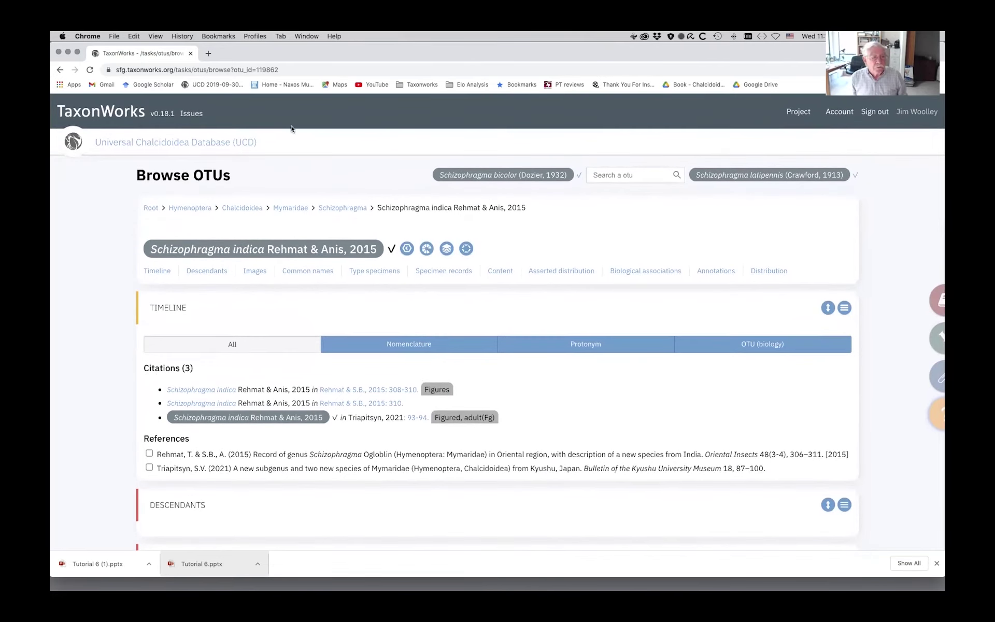
Find Ooencyrtus californicus with the Browse OTUs task and open its record.
left_click(250, 142)
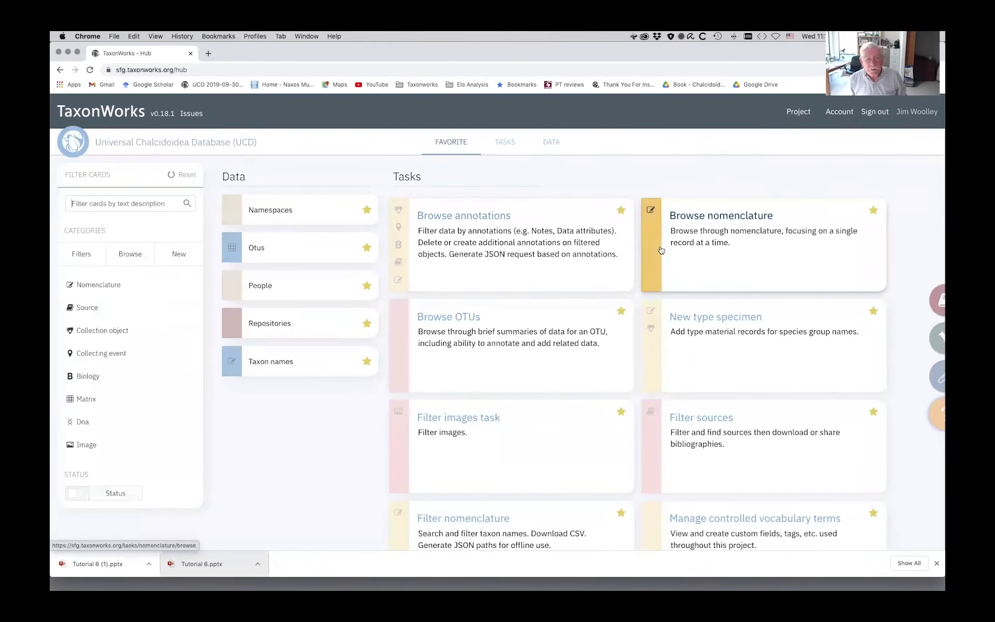
left_click(457, 317)
left_click(257, 214)
type("ooe")
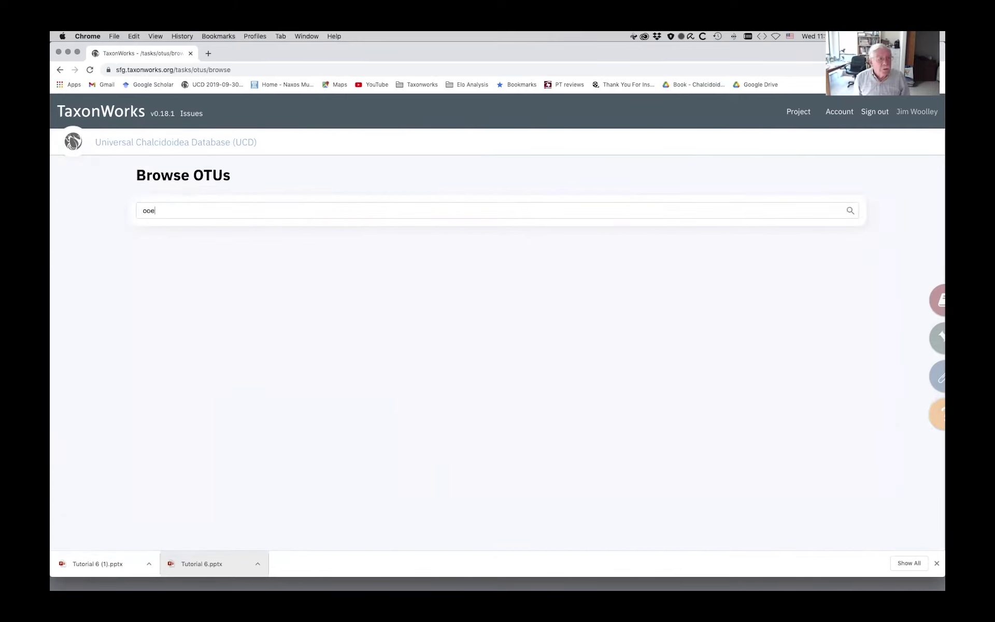
type("n")
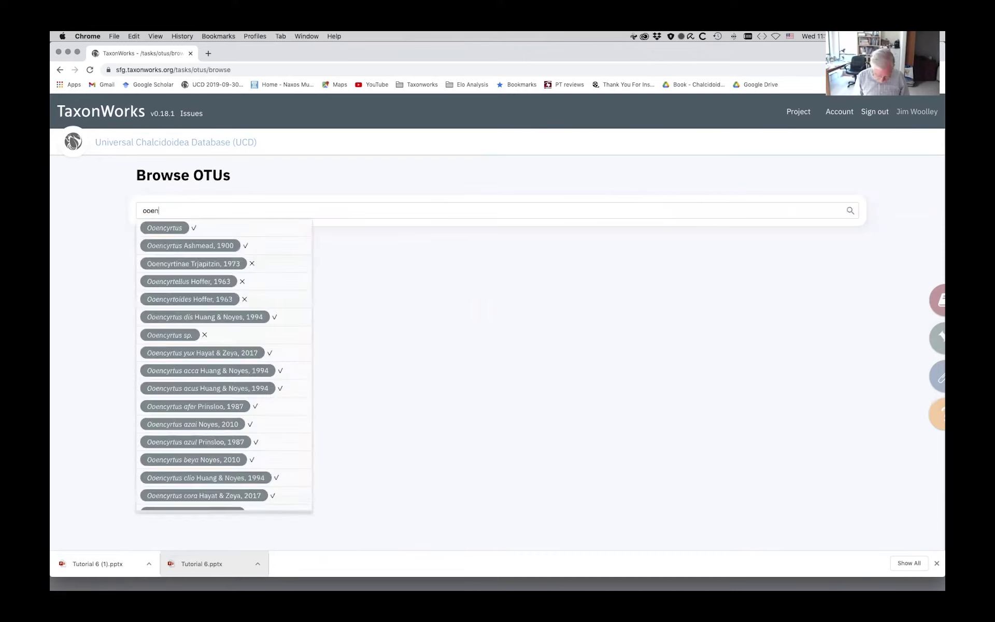
type("cyrtus ")
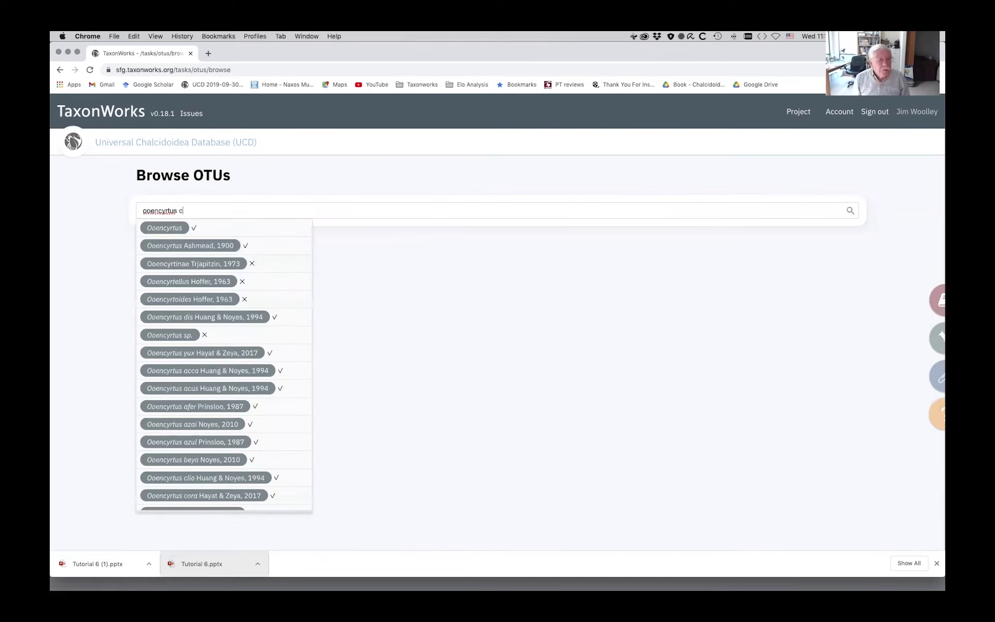
type("calif")
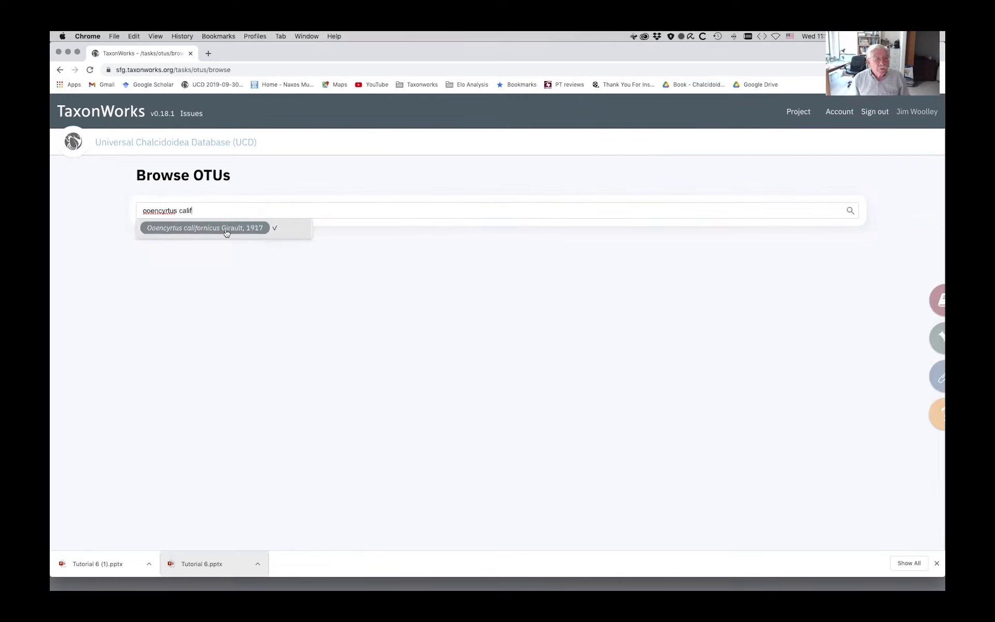
left_click(226, 231)
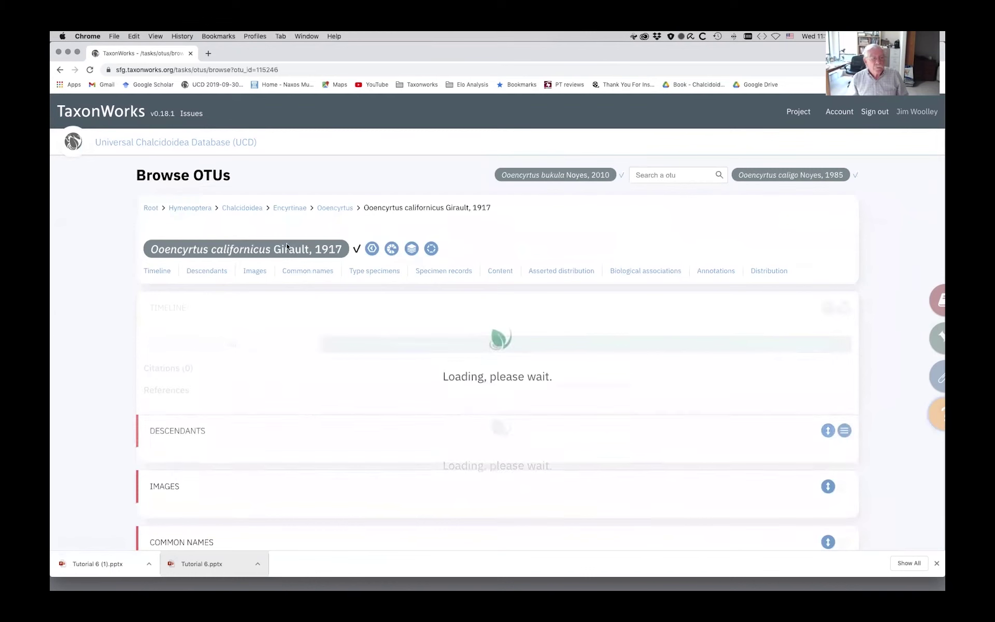
Examine the figure 1 habitus image of Ooencyrtus californicus, including its caption and the citation attached to the image.
scroll(459, 316, "down", 10)
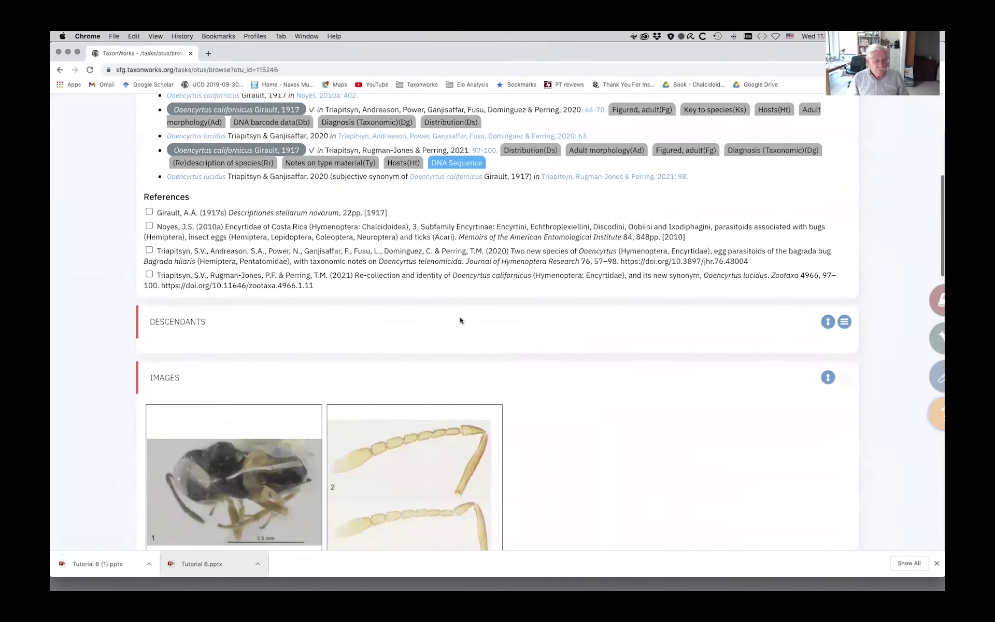
scroll(460, 319, "down", 4)
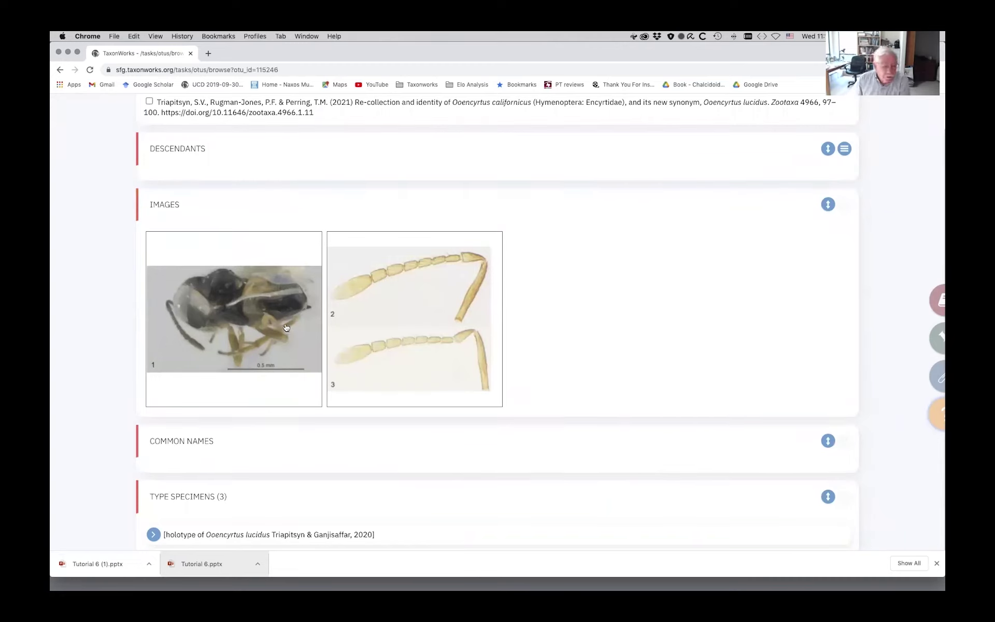
left_click(263, 307)
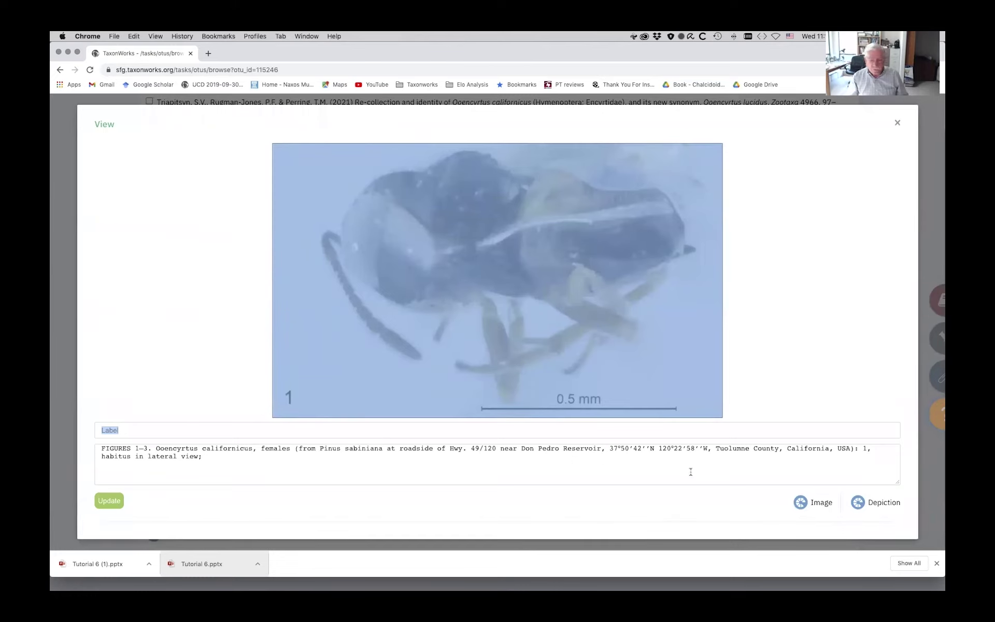
left_click(800, 502)
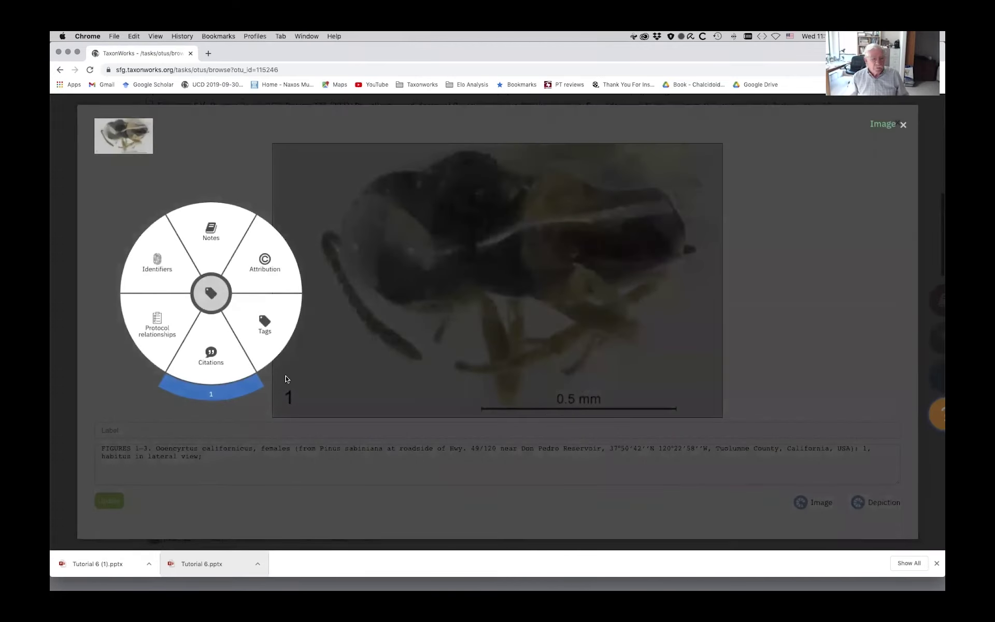
left_click(227, 360)
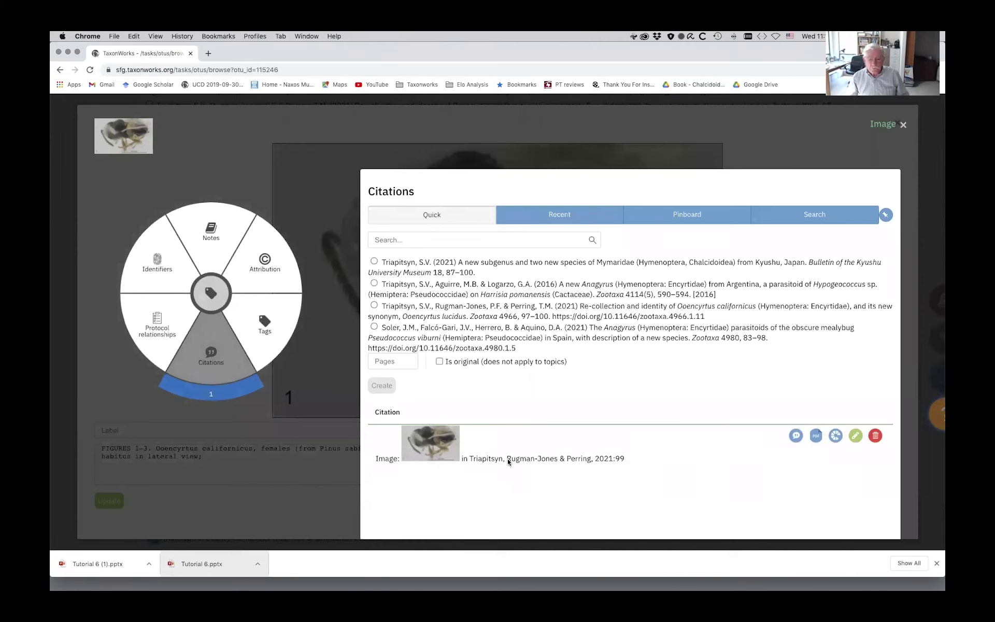
left_click(902, 126)
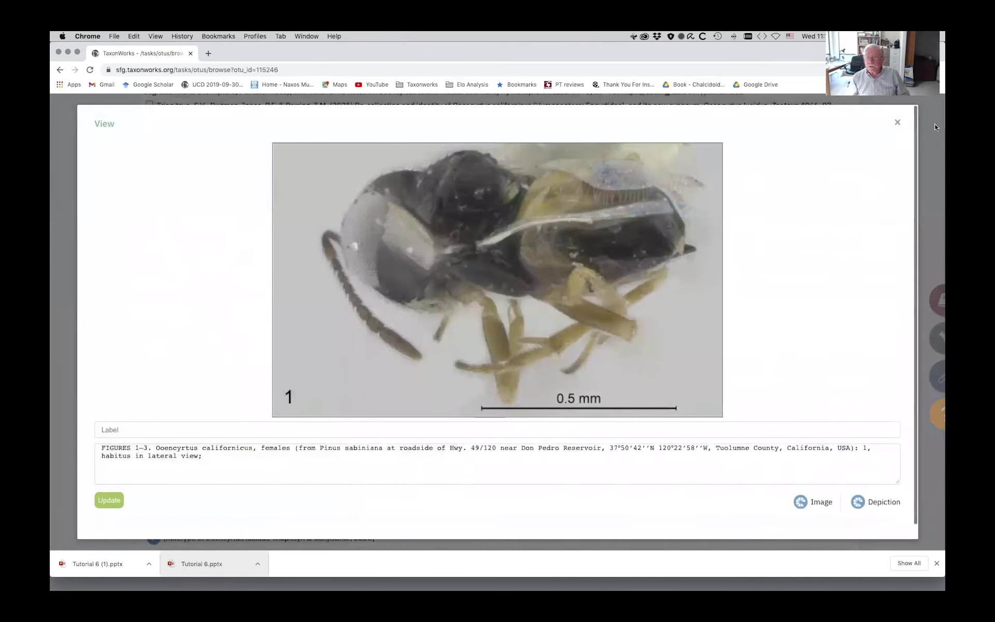
left_click(896, 123)
Examine the Ooencyrtus californicus lectotype's details and its slide-label image, including the image's citation.
scroll(558, 337, "down", 3)
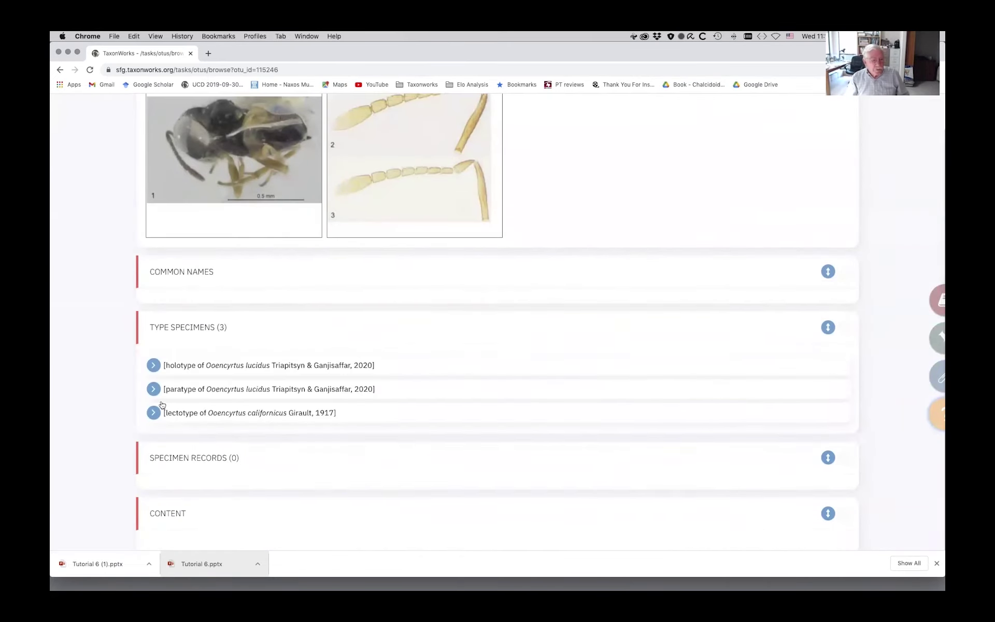
left_click(153, 412)
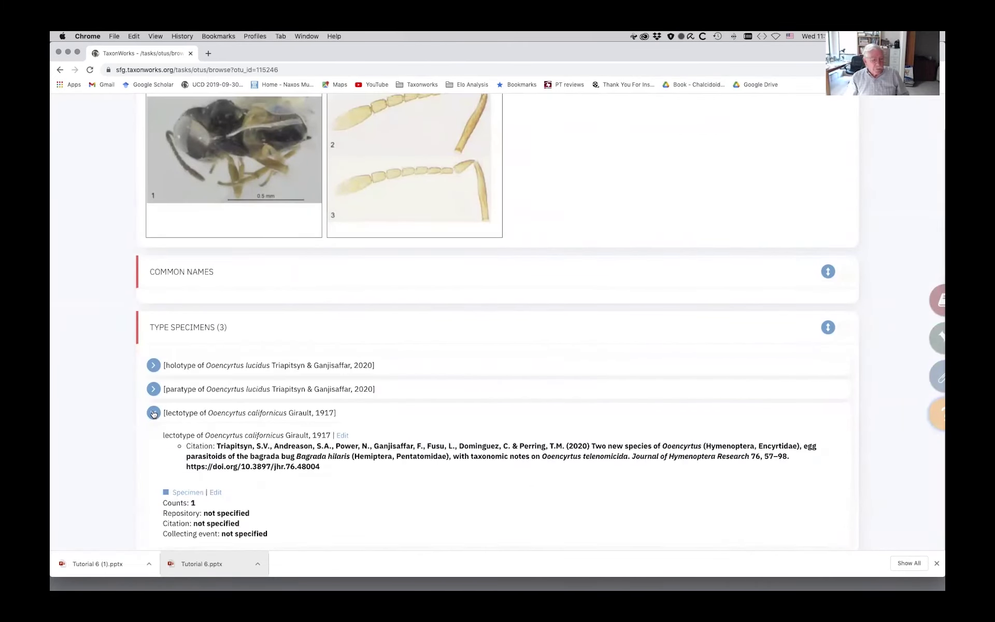
scroll(355, 500, "down", 3)
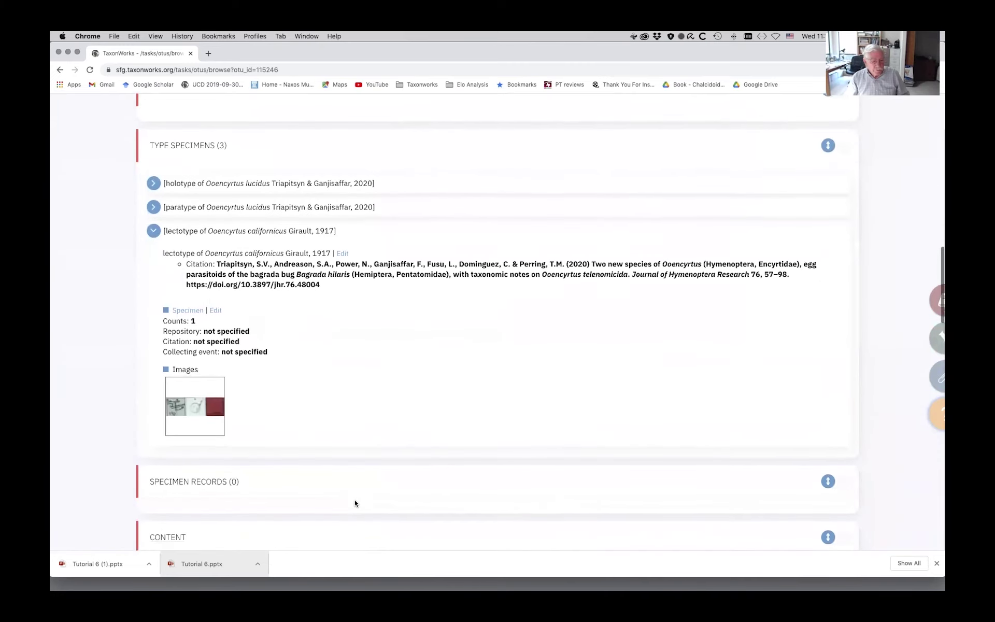
left_click(180, 410)
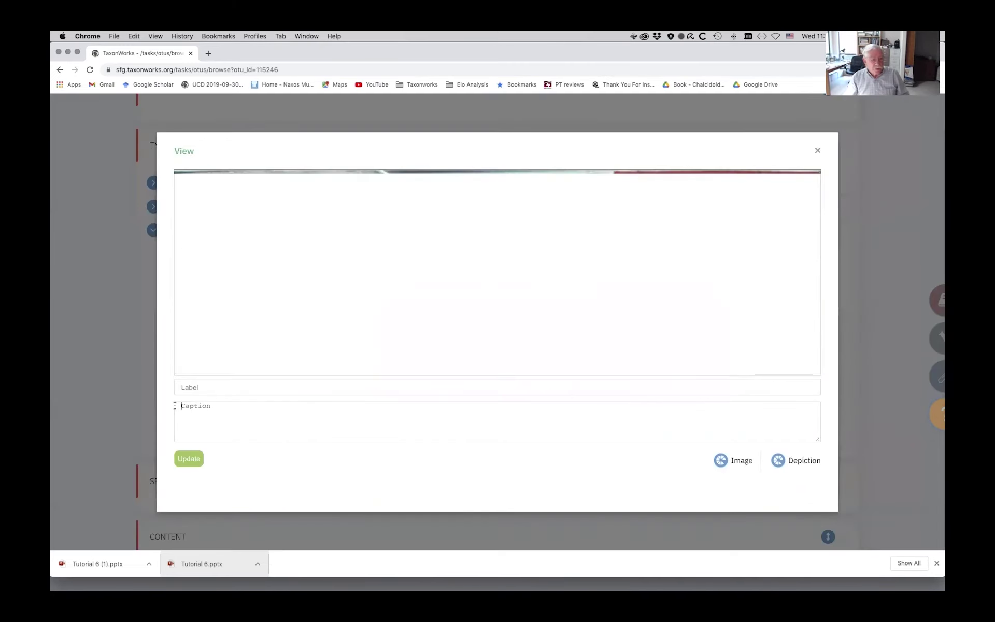
left_click(176, 406)
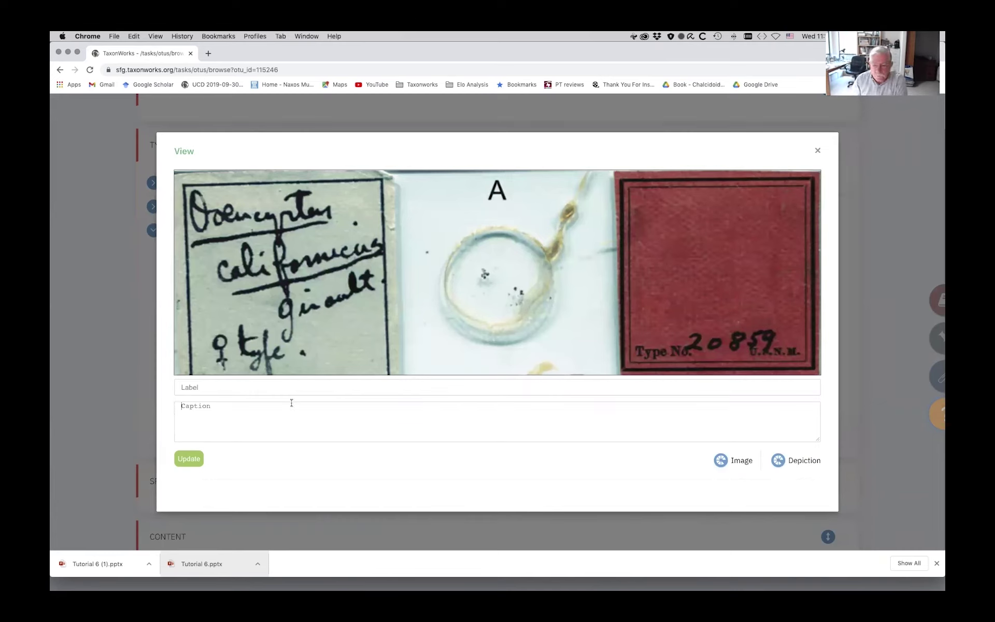
left_click(720, 460)
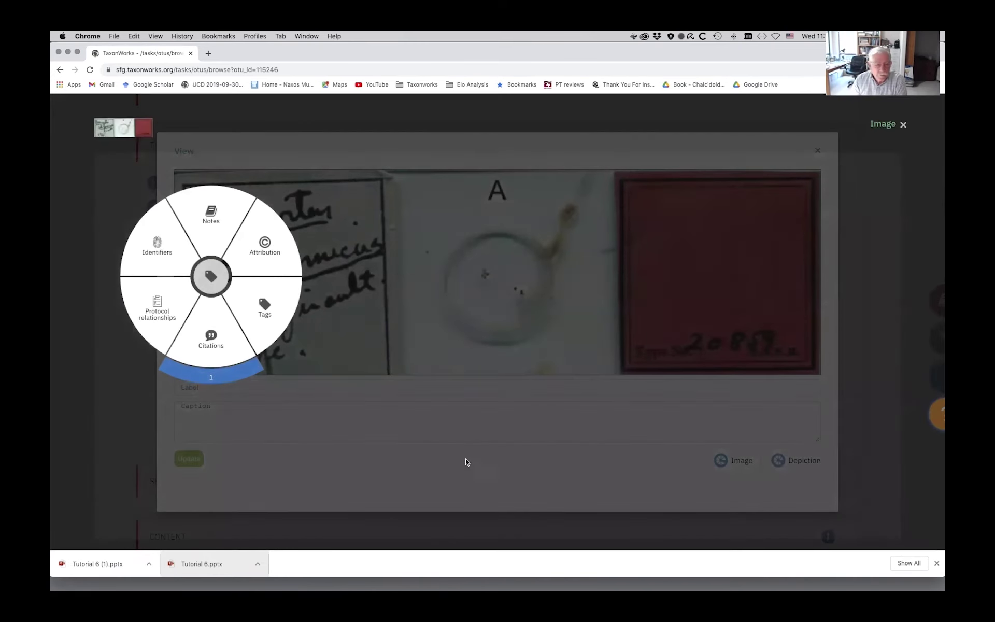
left_click(212, 323)
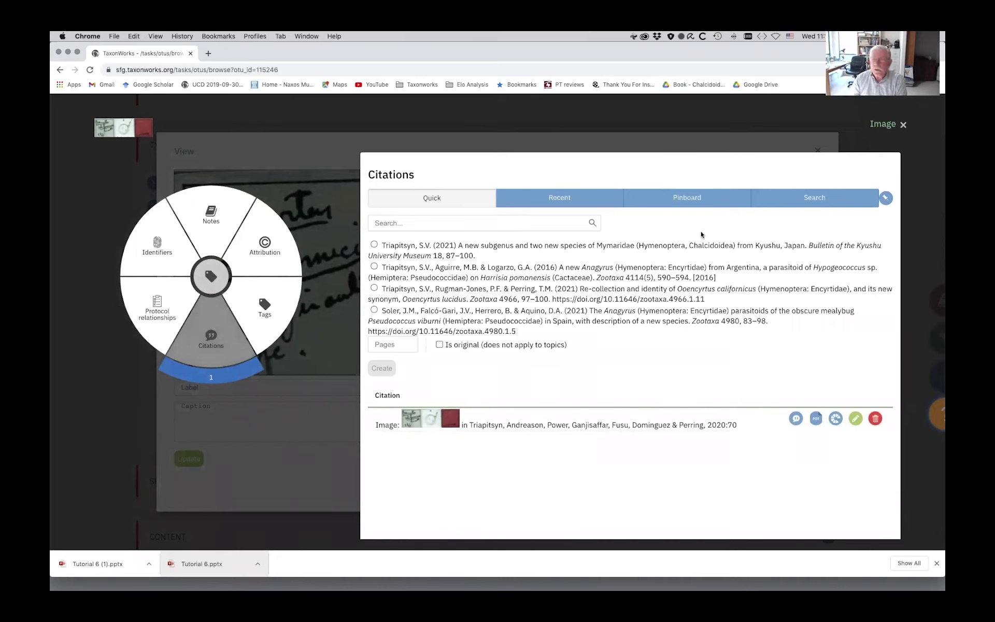
left_click(902, 126)
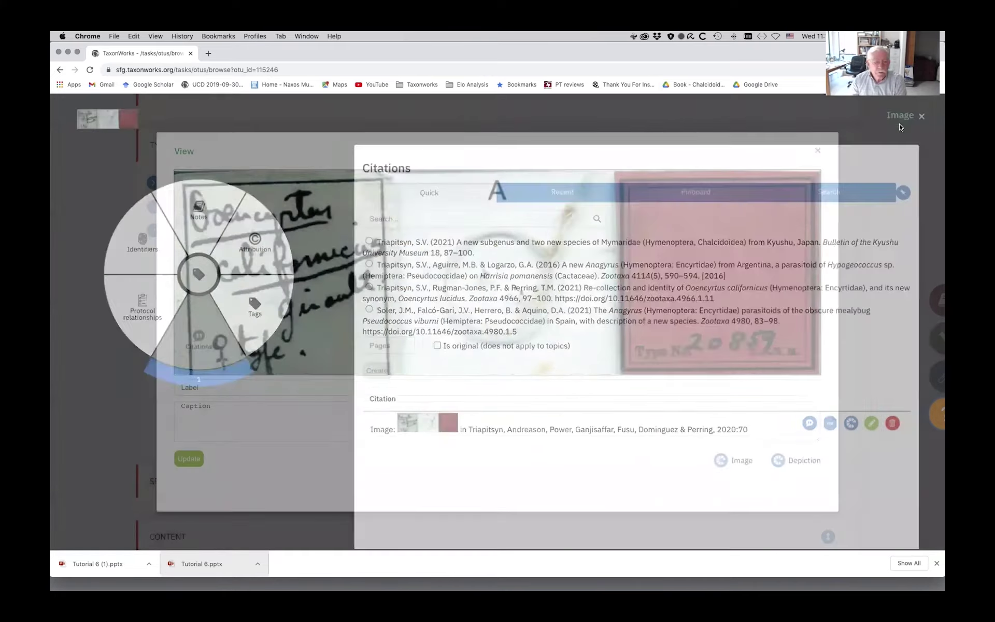
left_click(817, 151)
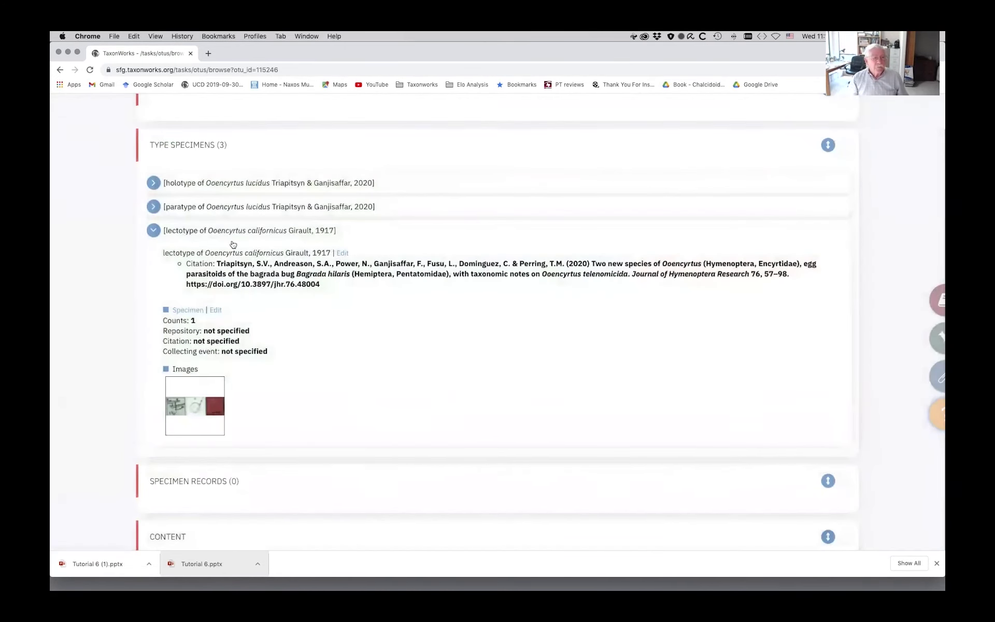
left_click(155, 231)
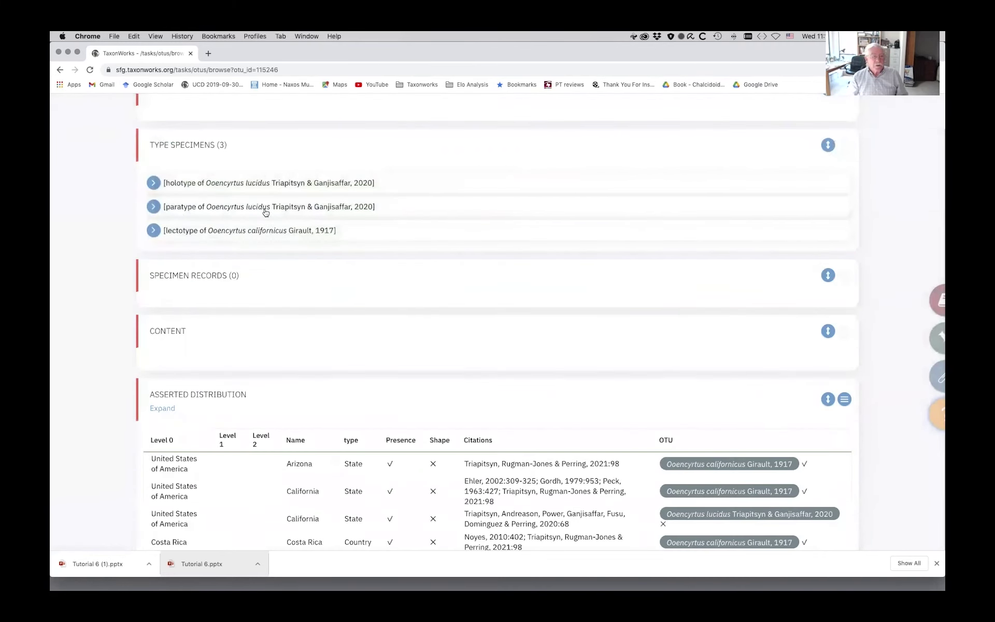
Review the record's type specimen list and examine the details and images of the Ooencyrtus lucidus paratype.
scroll(326, 217, "up", 5)
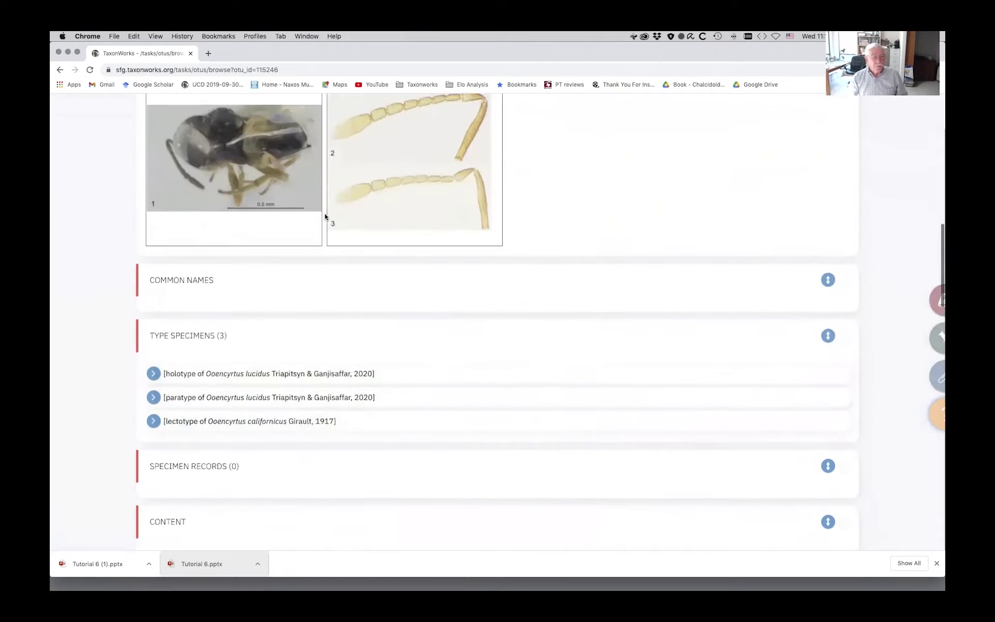
scroll(326, 217, "down", 2)
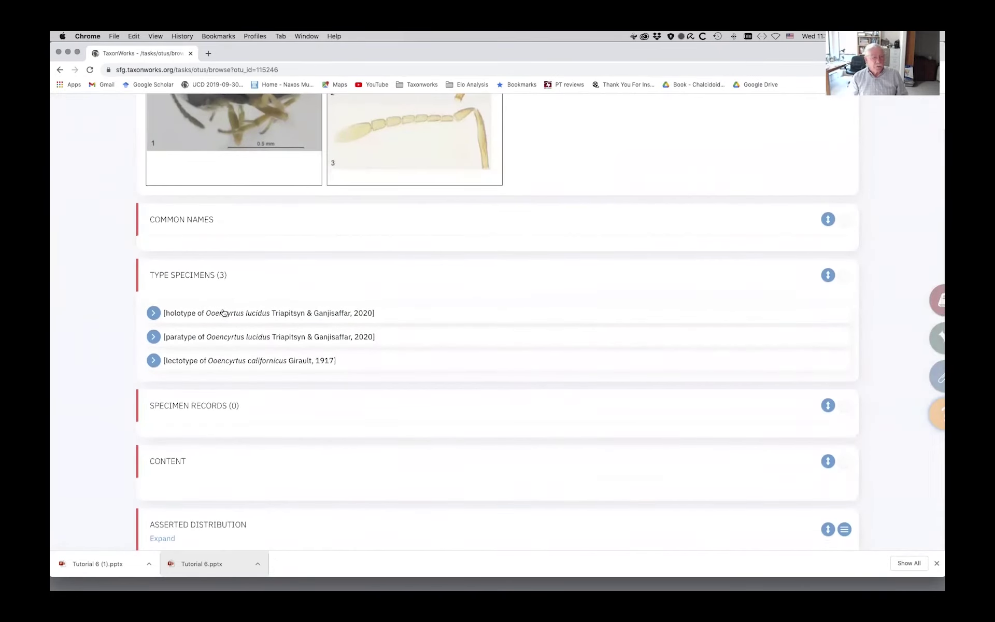
scroll(224, 337, "up", 1)
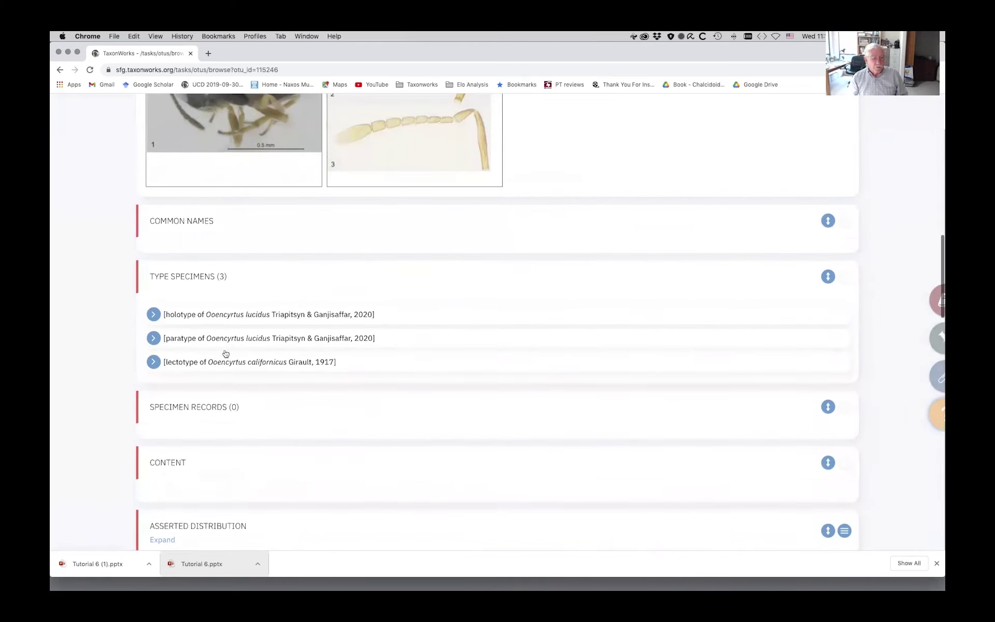
left_click(153, 339)
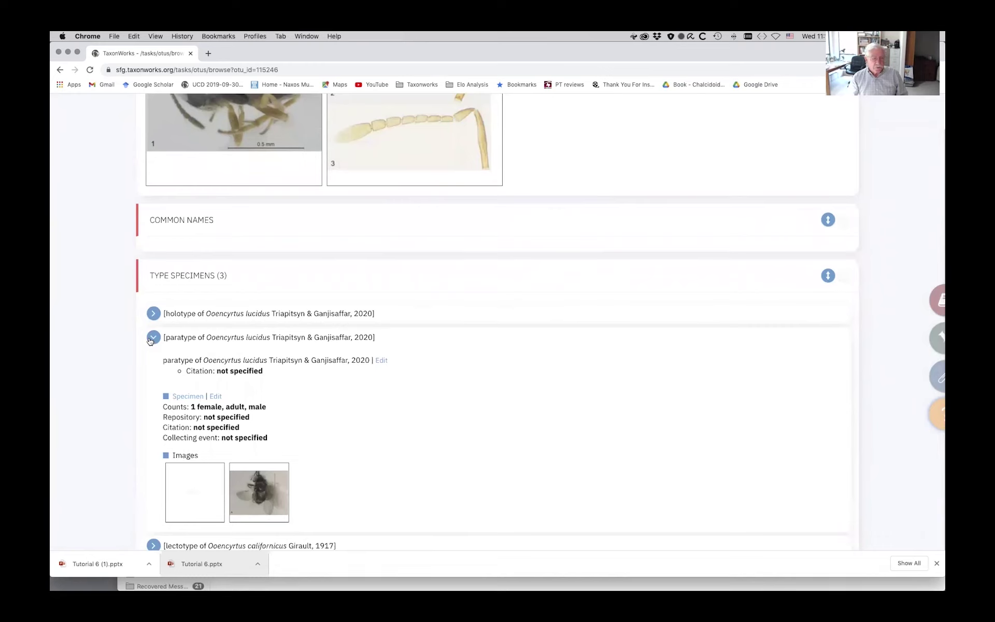
left_click(150, 340)
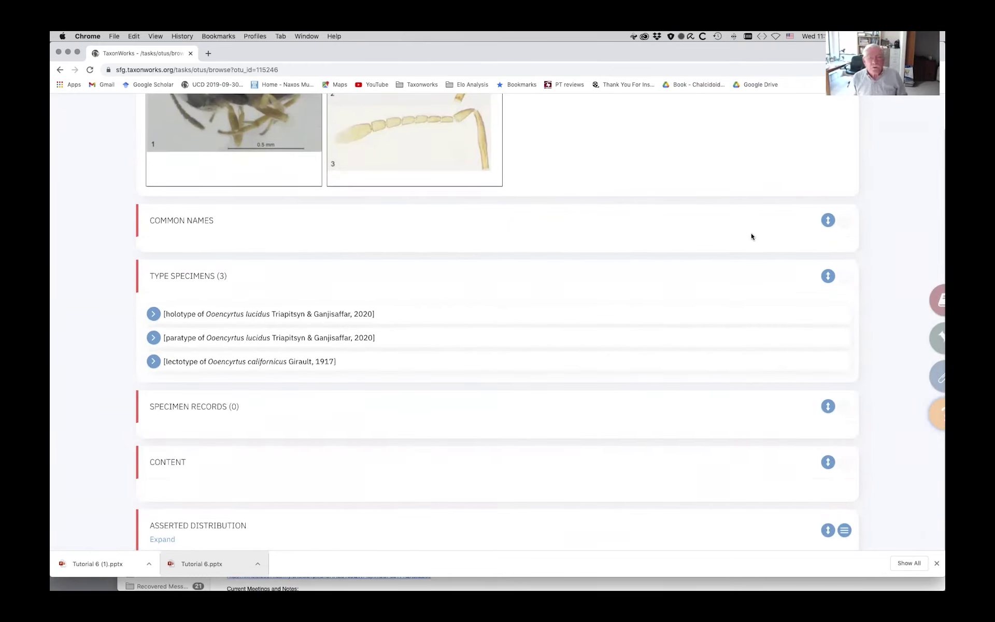
Find Anagyrus lapachosus with the Browse OTUs task and open its record.
scroll(652, 224, "up", 3)
scroll(652, 219, "up", 10)
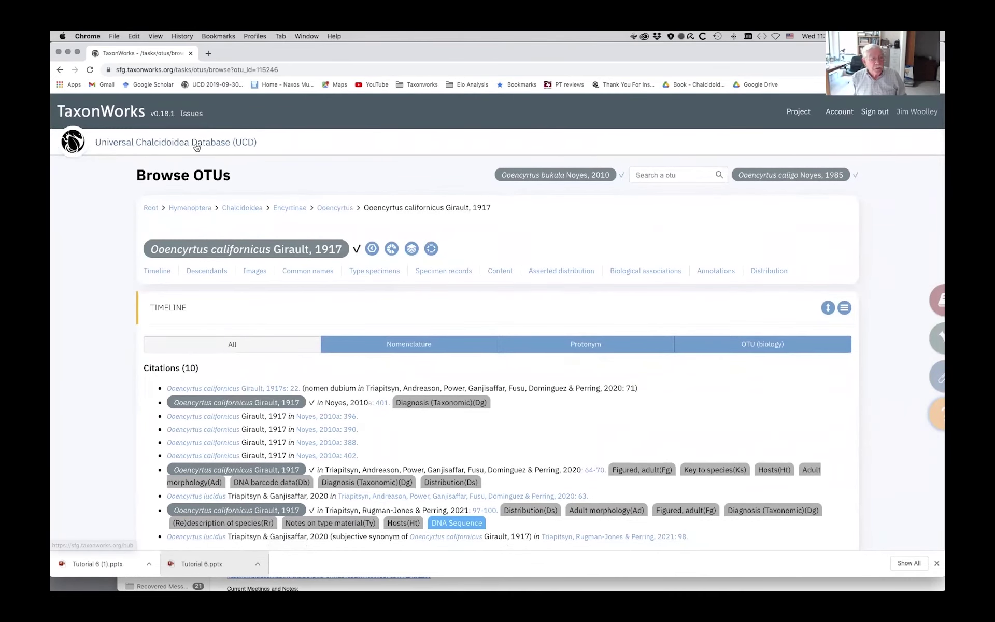
left_click(197, 147)
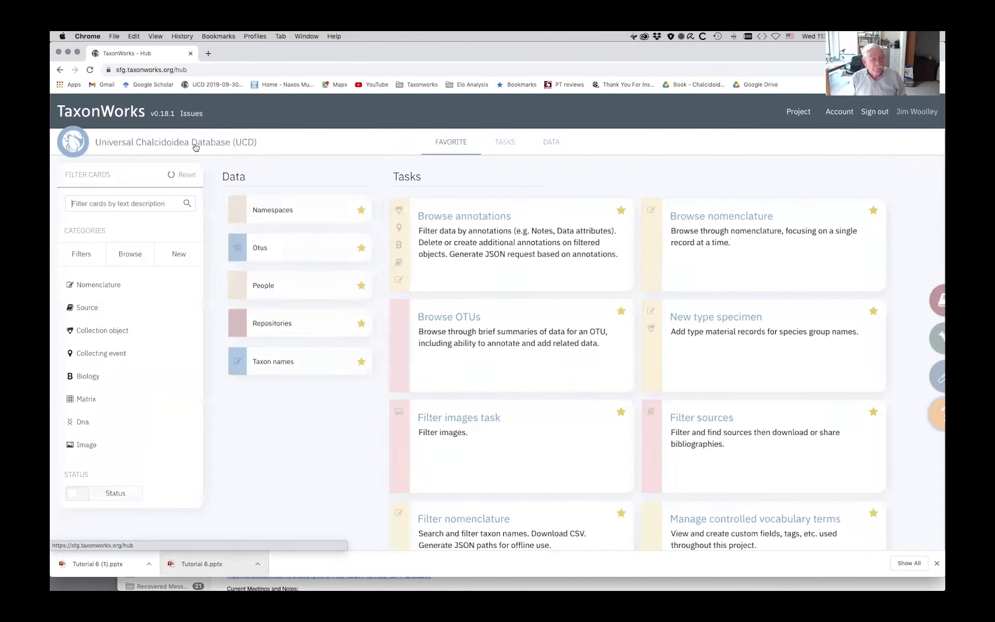
left_click(460, 328)
type("Anagyrus lapacho")
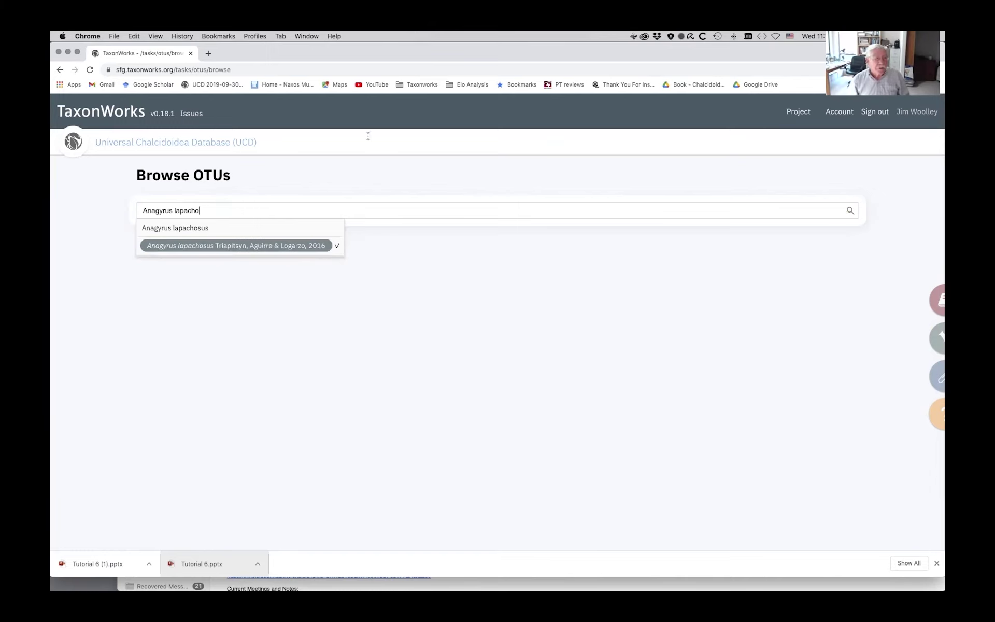
left_click(248, 247)
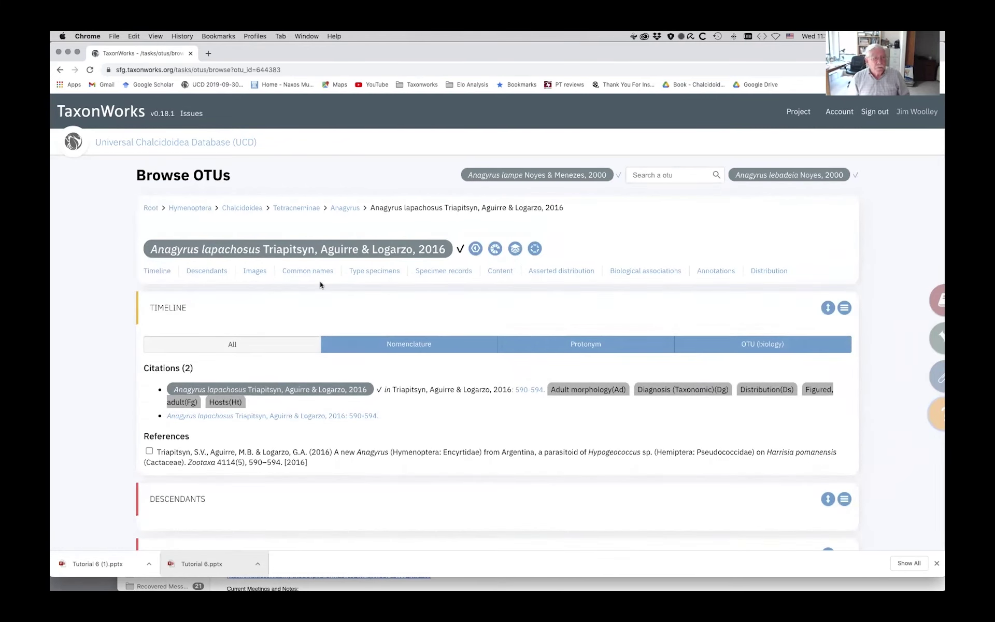
Review the Anagyrus lapachosus record's sections and examine the holotype's citation, repository and images.
scroll(320, 285, "down", 7)
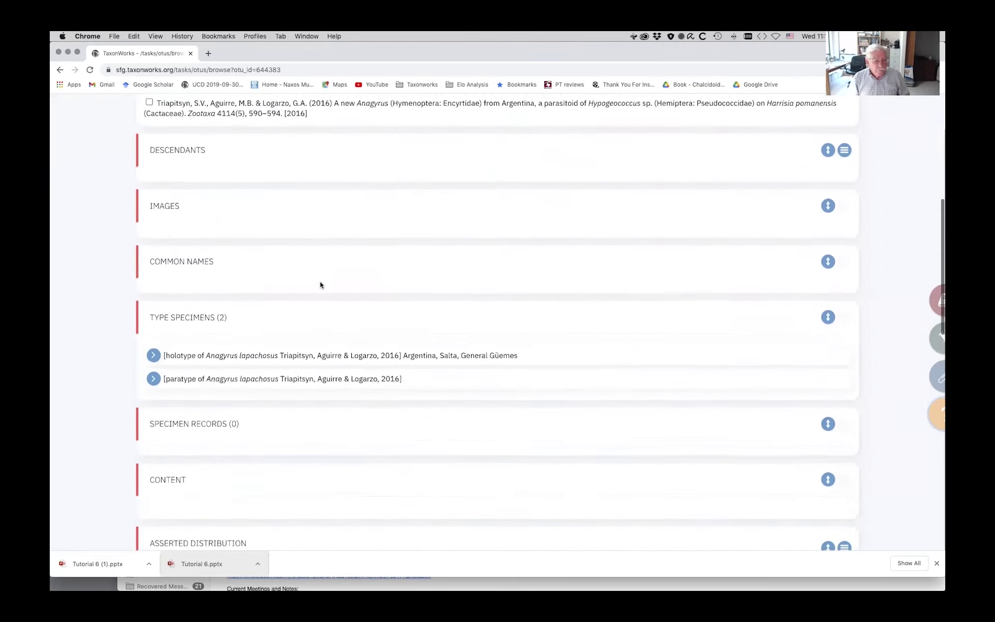
scroll(319, 285, "down", 2)
scroll(312, 259, "up", 3)
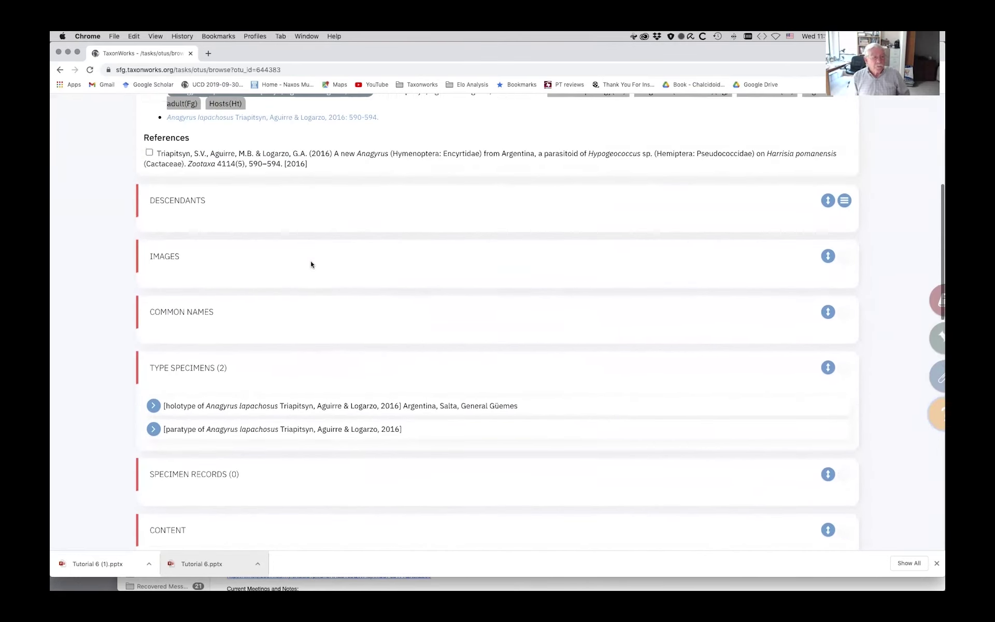
scroll(310, 290, "down", 1)
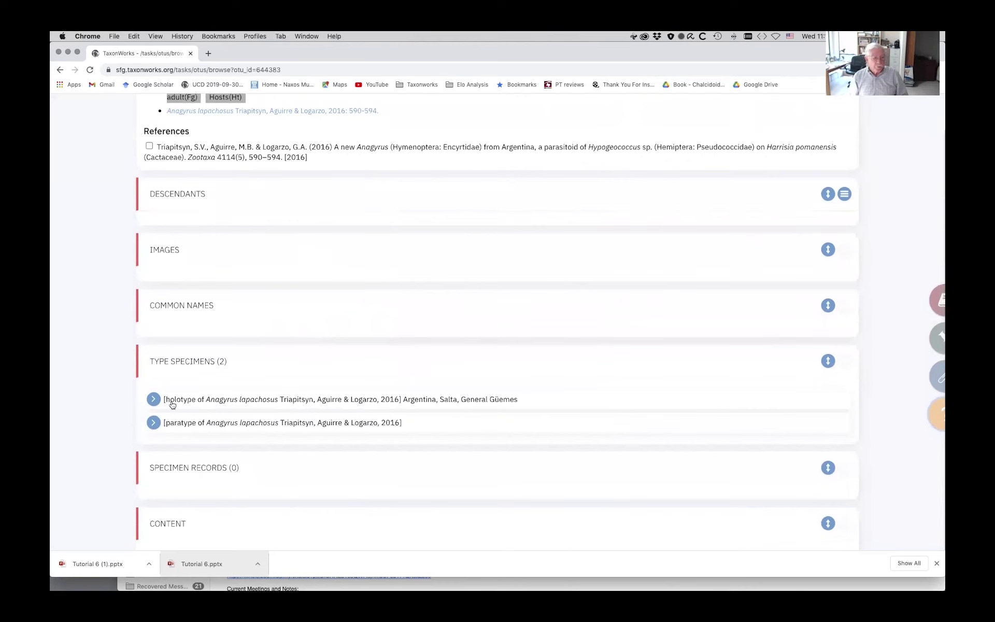
left_click(154, 400)
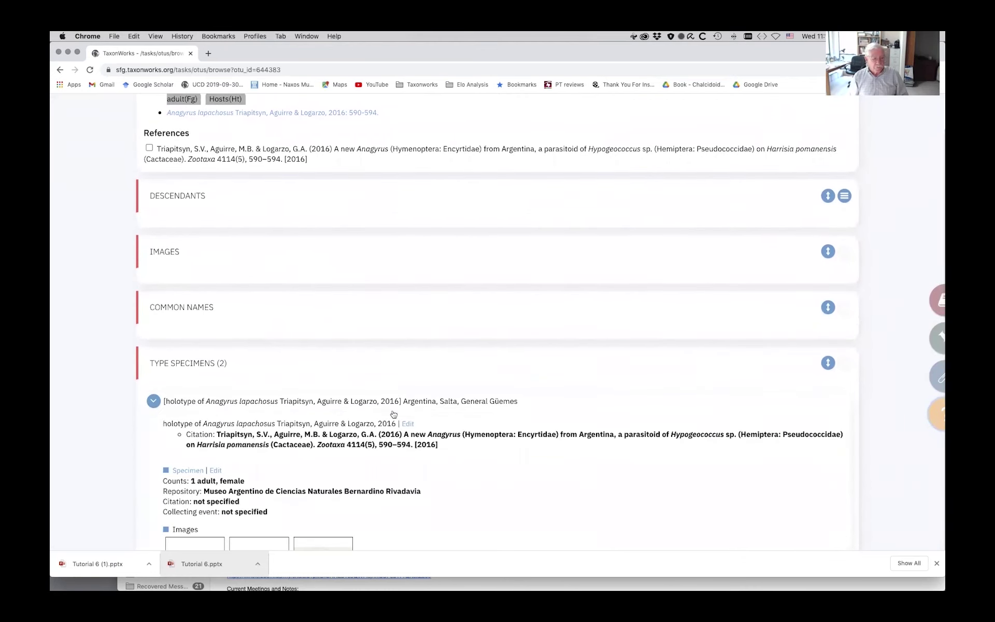
scroll(399, 409, "down", 5)
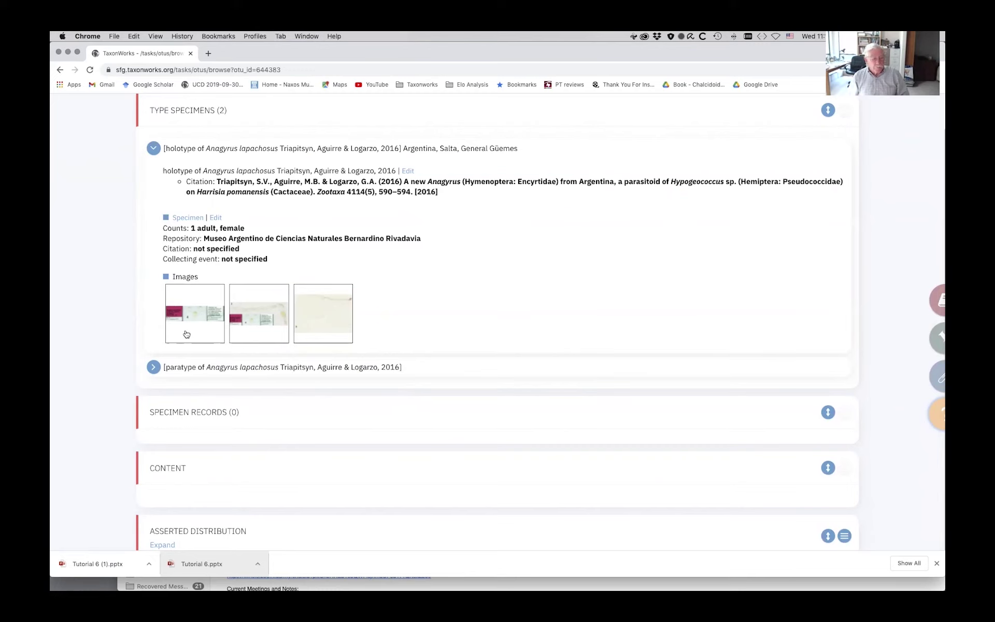
Examine the Anagyrus lapachosus paratype's citation, repository and images, and return to the record's timeline.
left_click(154, 367)
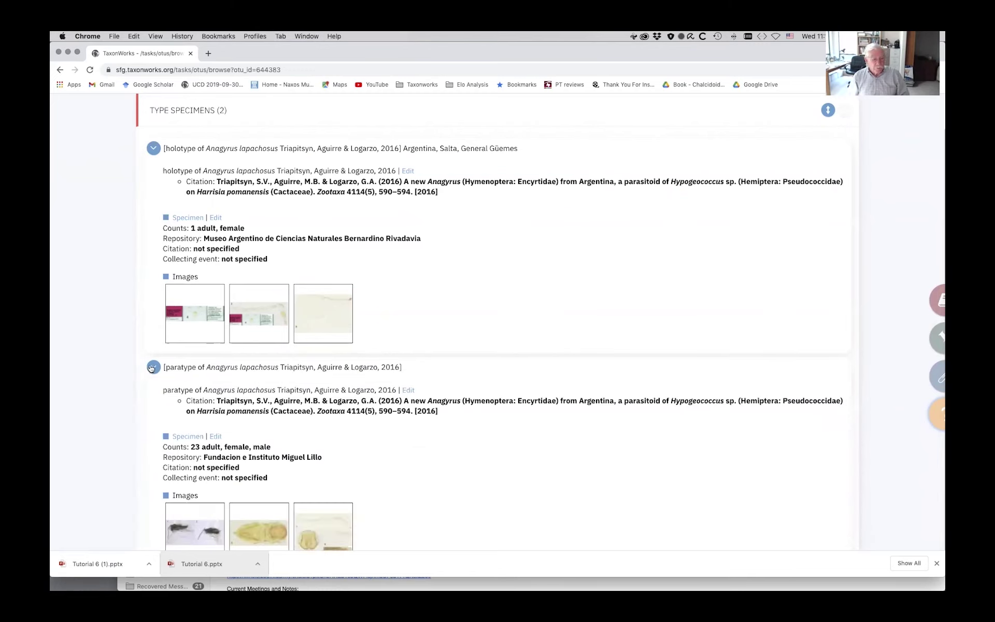
scroll(473, 510, "down", 5)
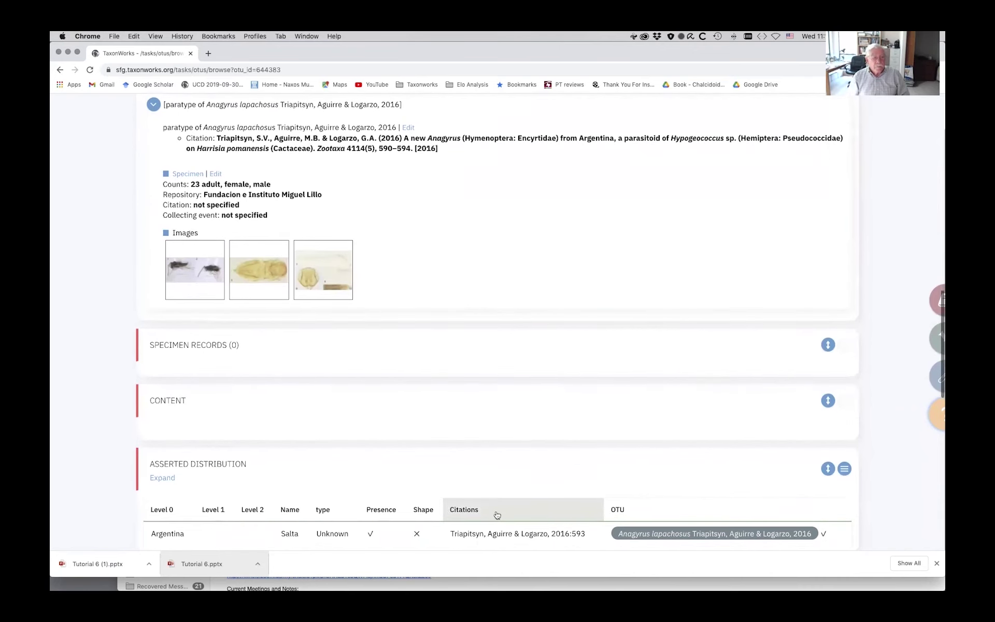
scroll(495, 513, "up", 4)
scroll(384, 446, "up", 7)
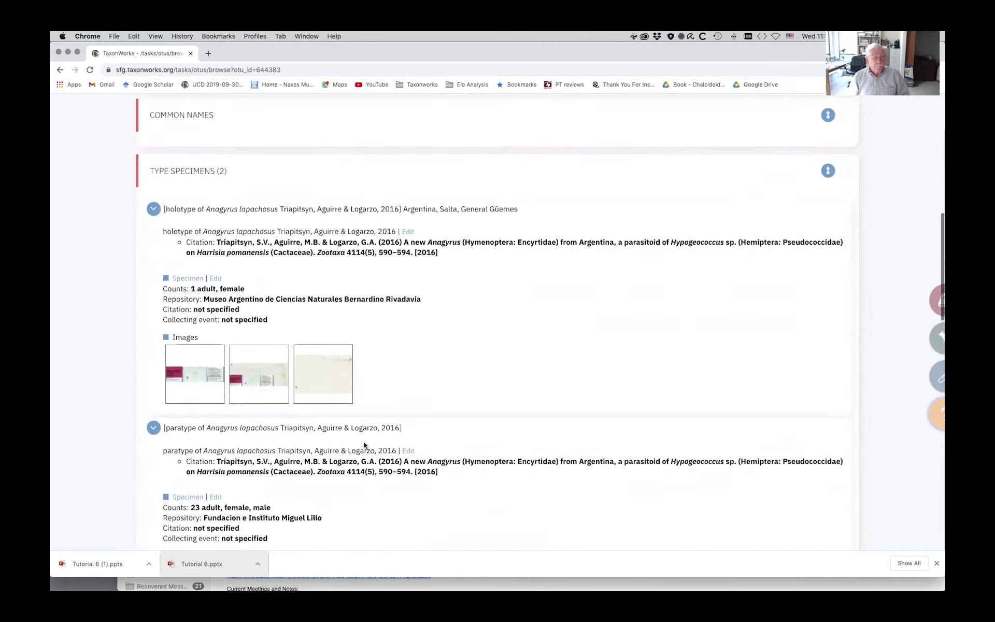
scroll(384, 446, "up", 1)
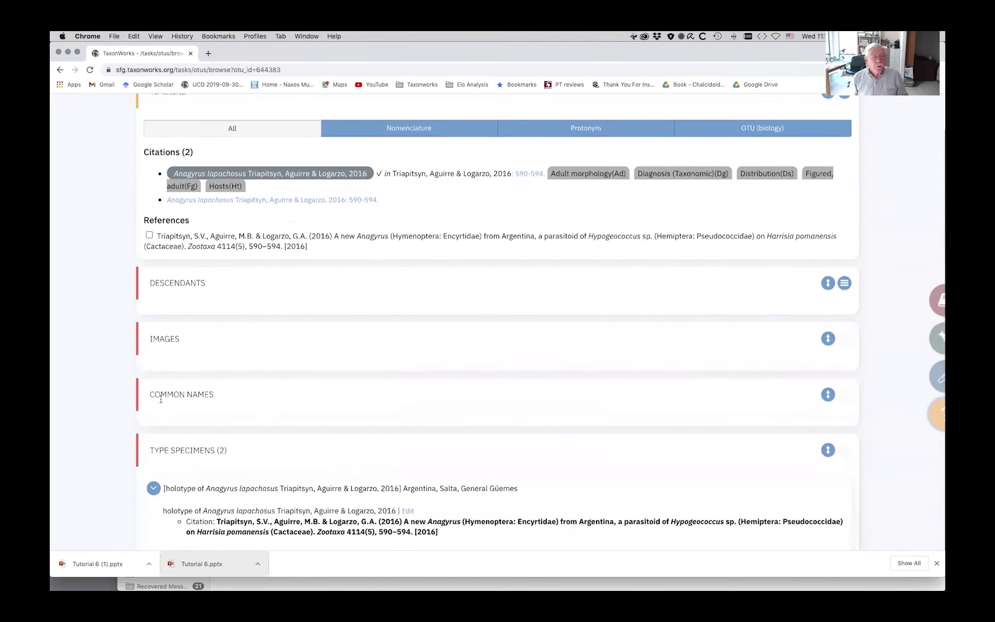
scroll(430, 269, "up", 5)
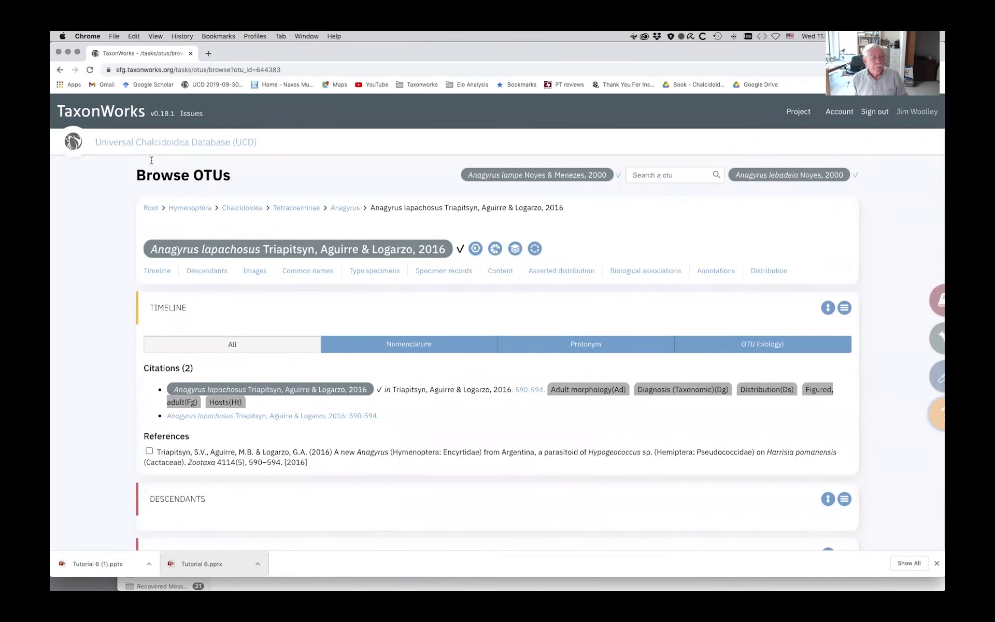
Open the Filter images task from the project hub and look over its filter options.
left_click(157, 143)
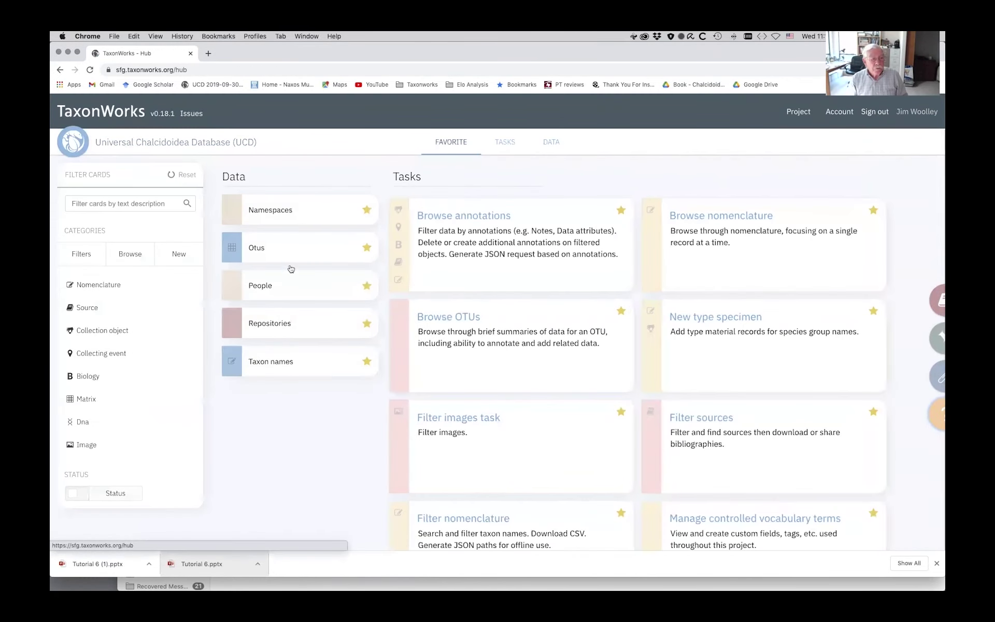
left_click(485, 420)
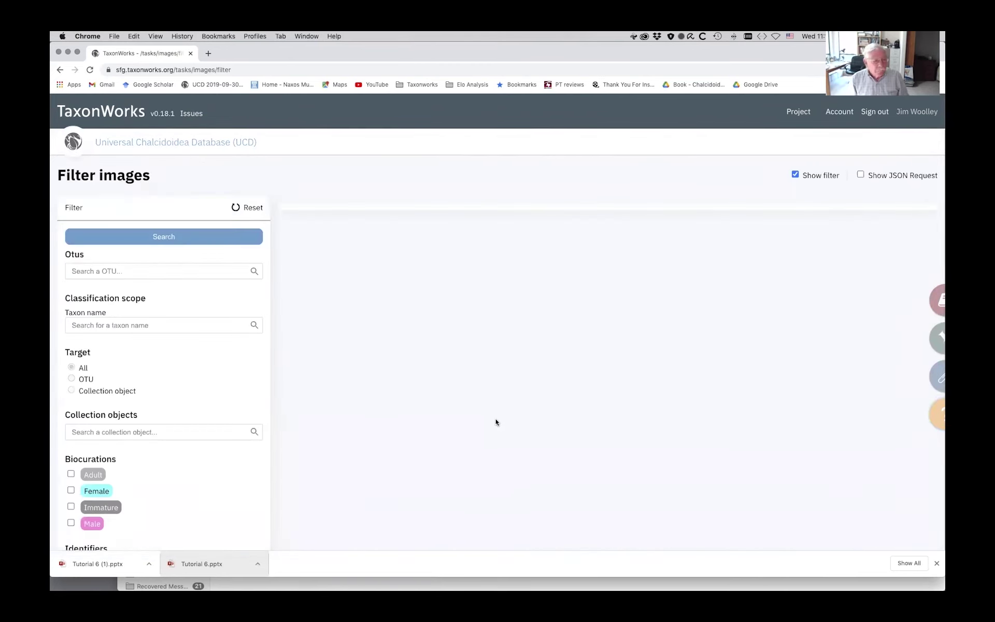
scroll(231, 404, "down", 1)
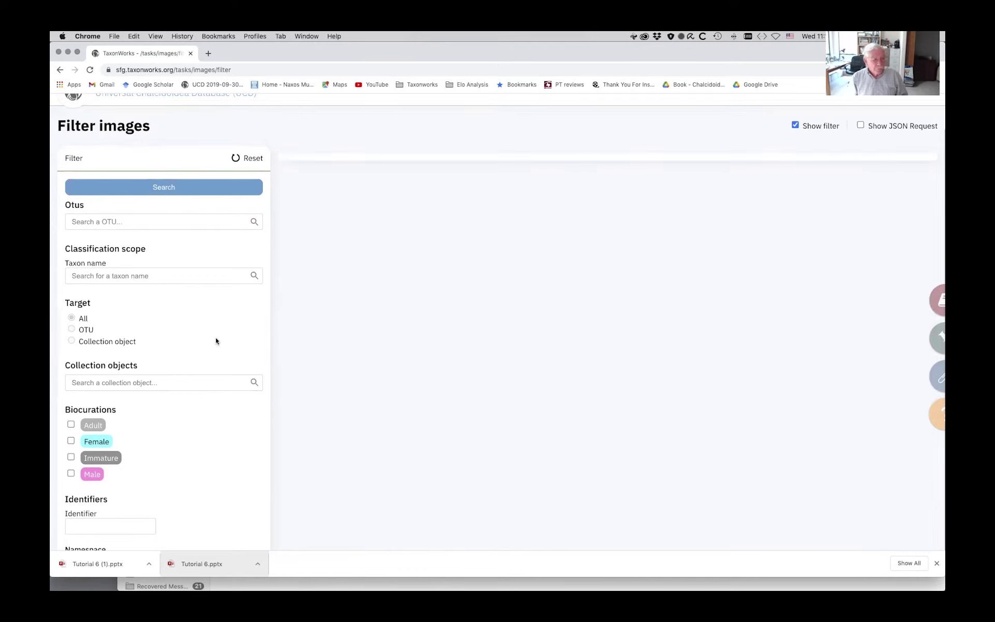
scroll(216, 340, "up", 2)
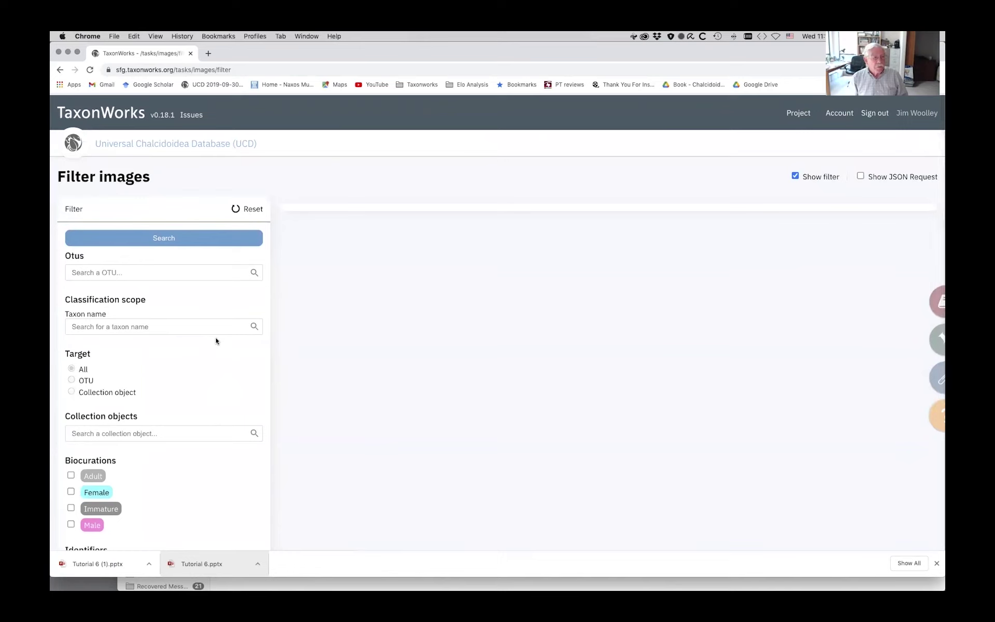
Search for images of the OTU Ooencyrtus californicus Girault, 1917.
scroll(216, 340, "down", 3)
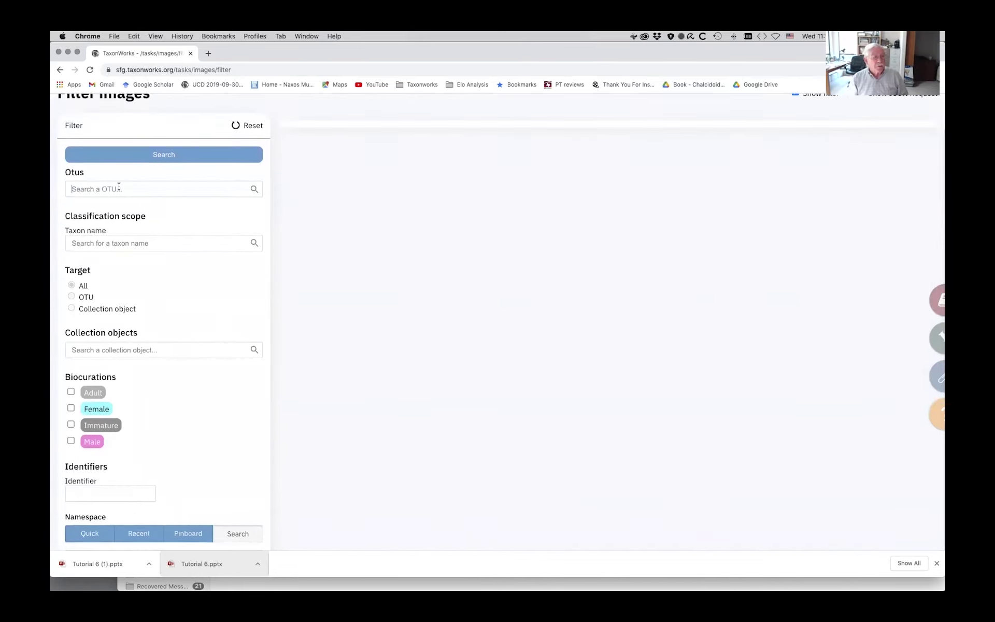
type("ooencyrtus calif")
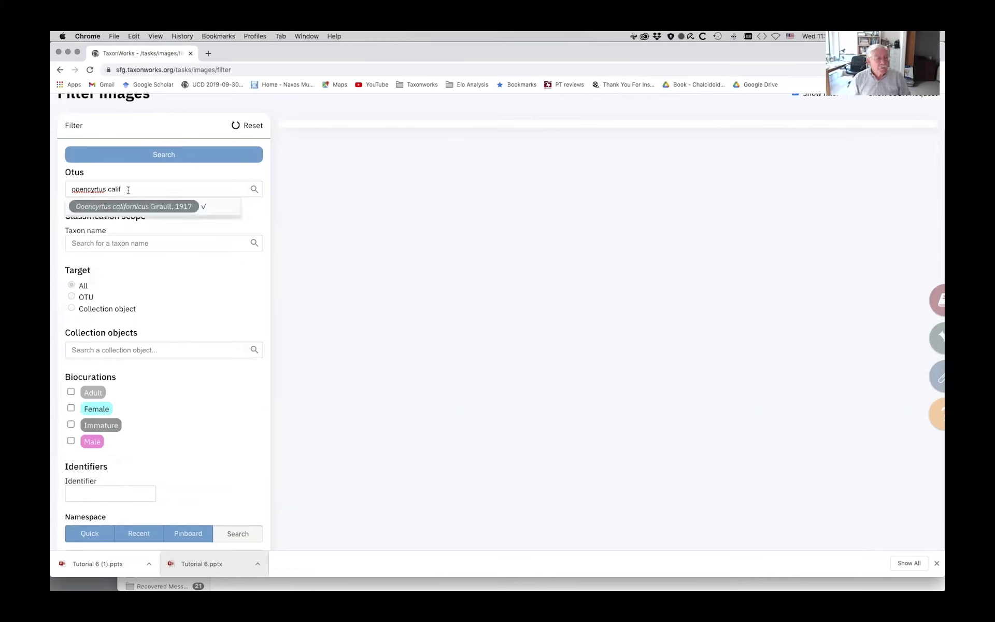
left_click(125, 203)
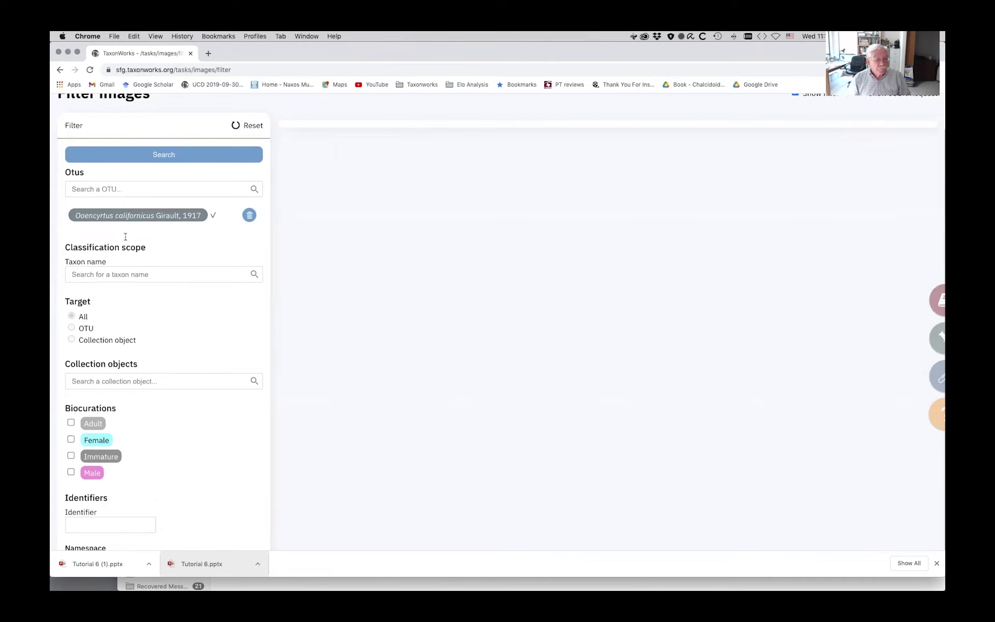
left_click(201, 154)
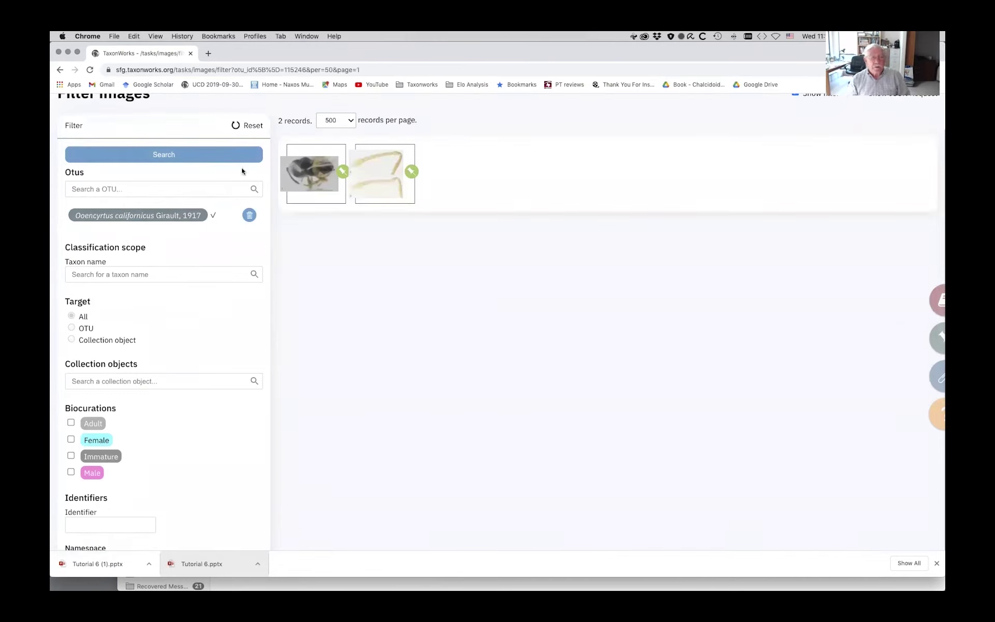
Examine the first resulting image enlarged, close it, and look over the identifier, namespace and tag filters.
left_click(315, 179)
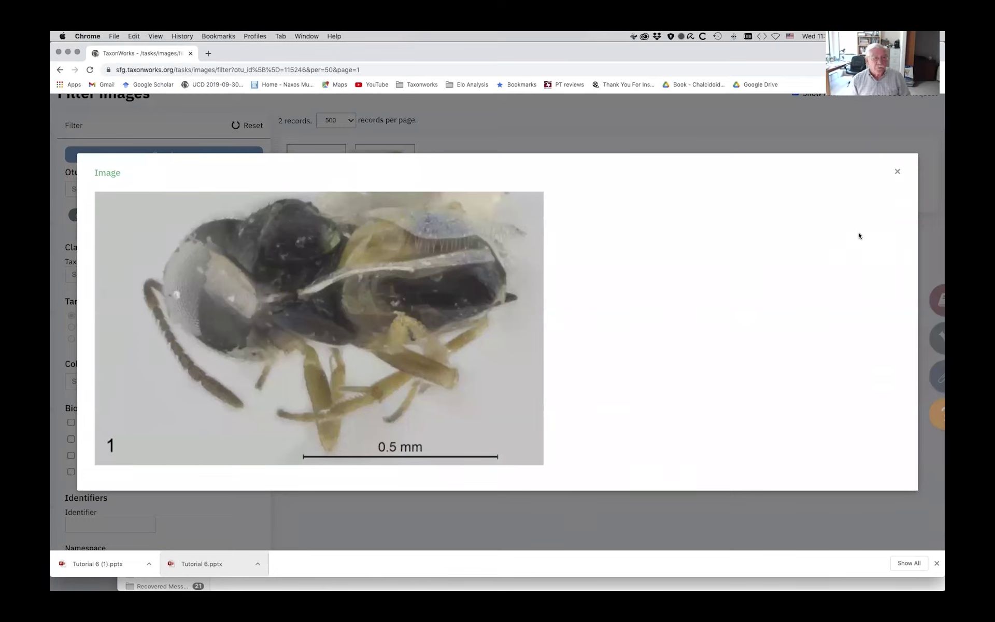
left_click(897, 171)
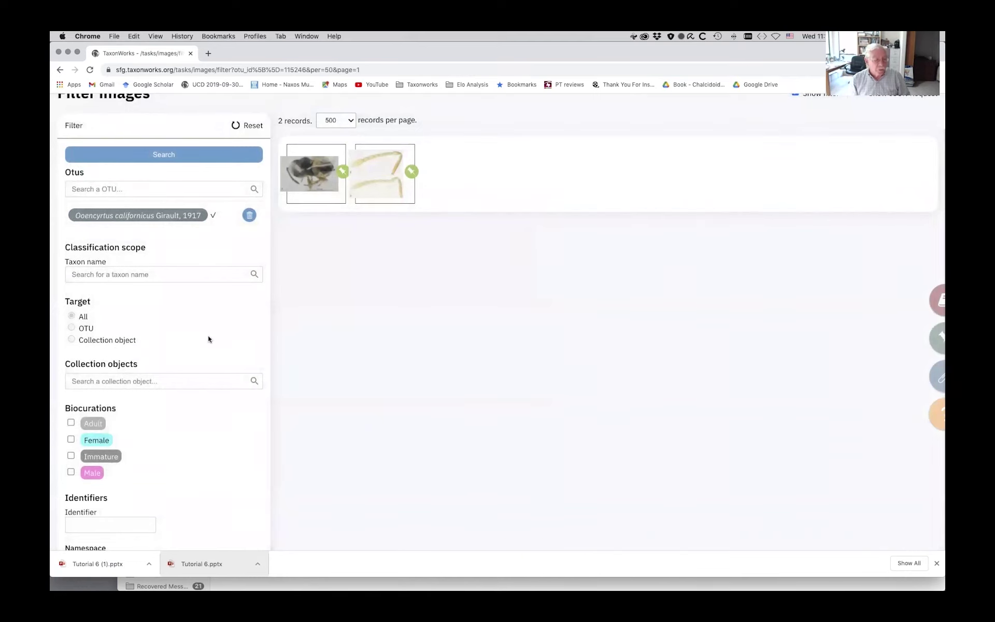
scroll(209, 338, "down", 4)
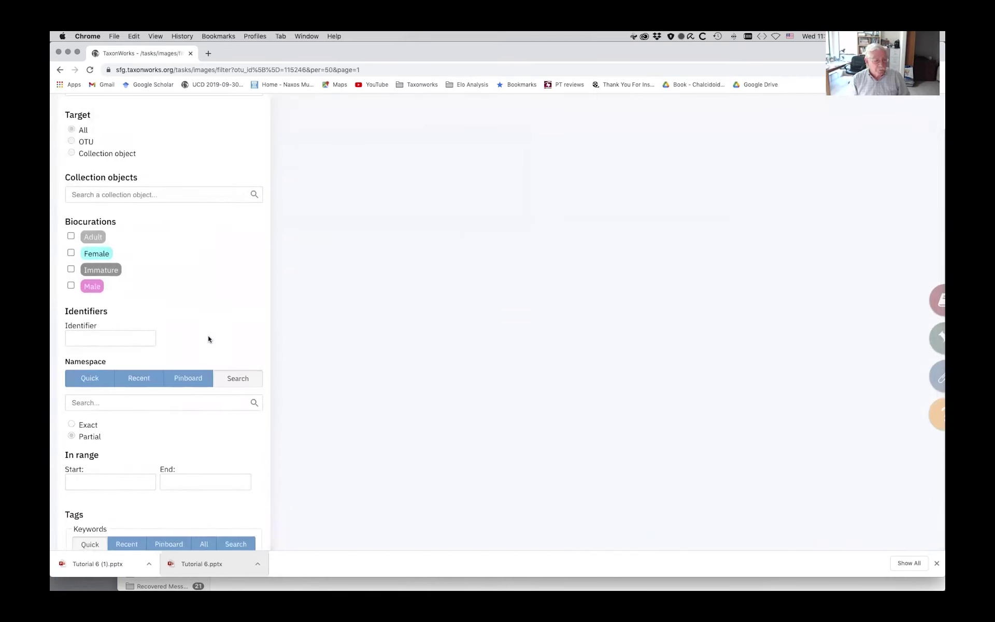